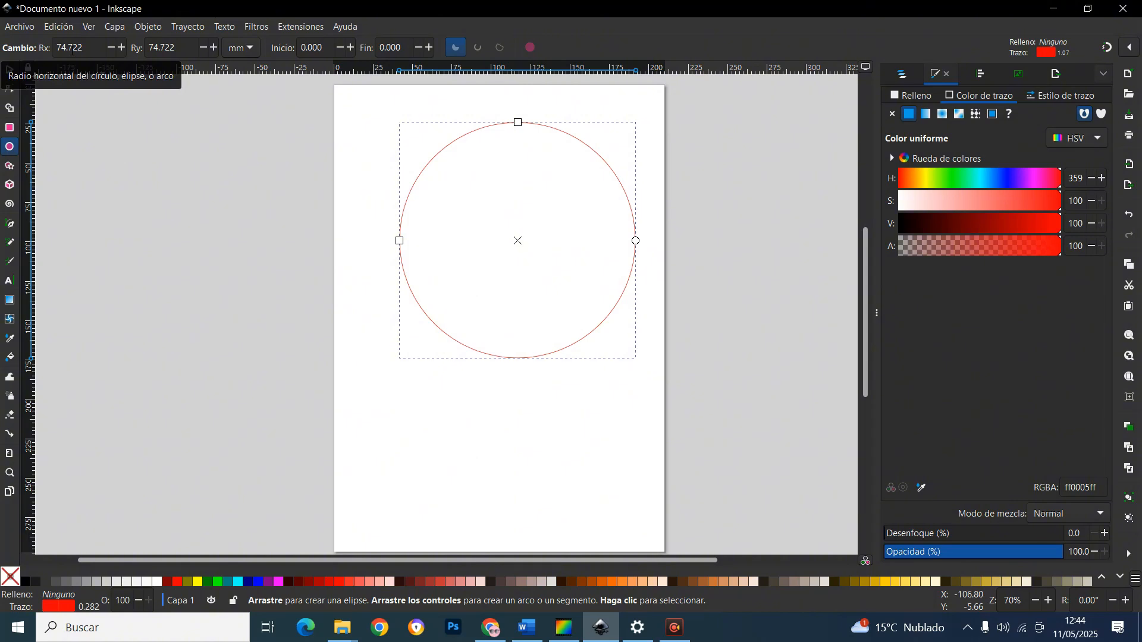
Set the circle's horizontal and vertical radii both to 90 mm
{"action": "triple_click", "coordinate": [72, 50]}
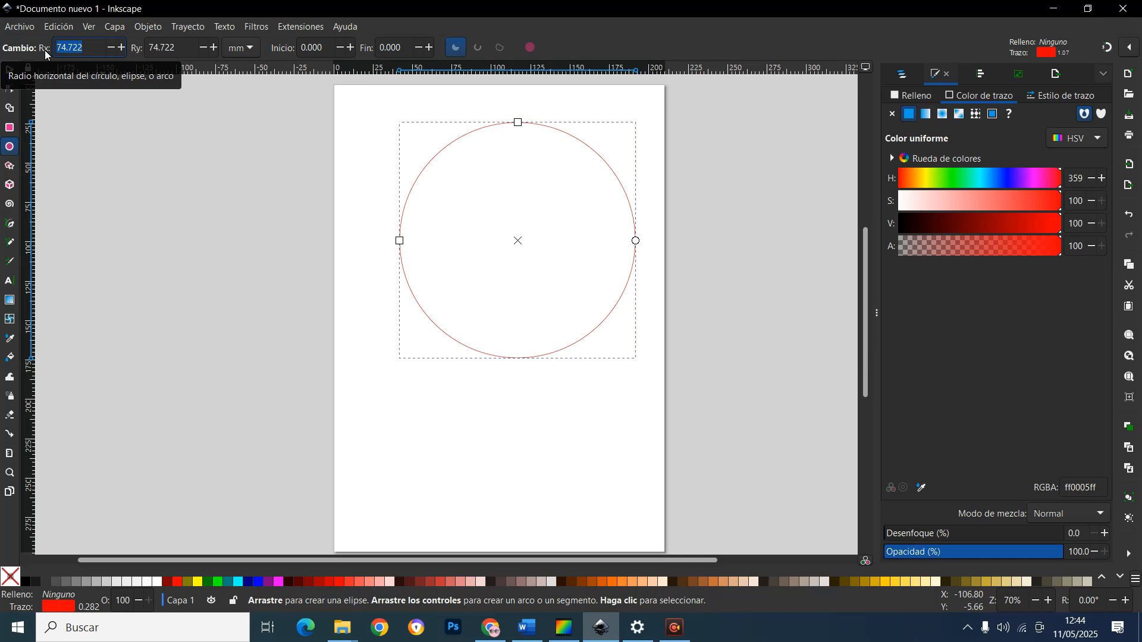
{"action": "type", "text": "90"}
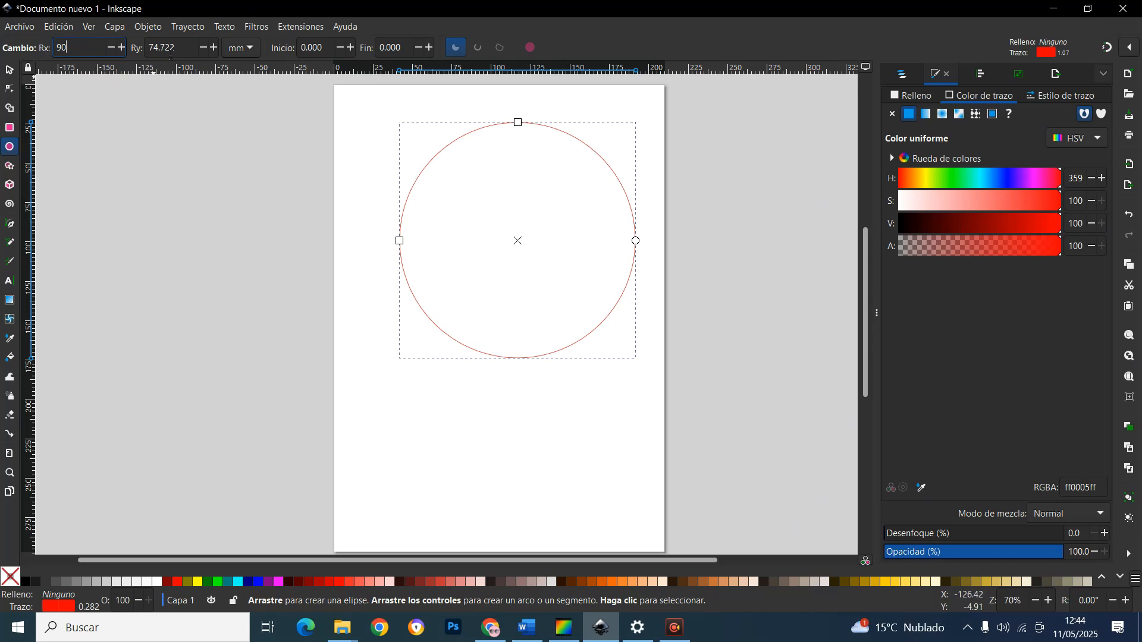
{"action": "left_click", "coordinate": [170, 48]}
{"action": "type", "text": "9"}
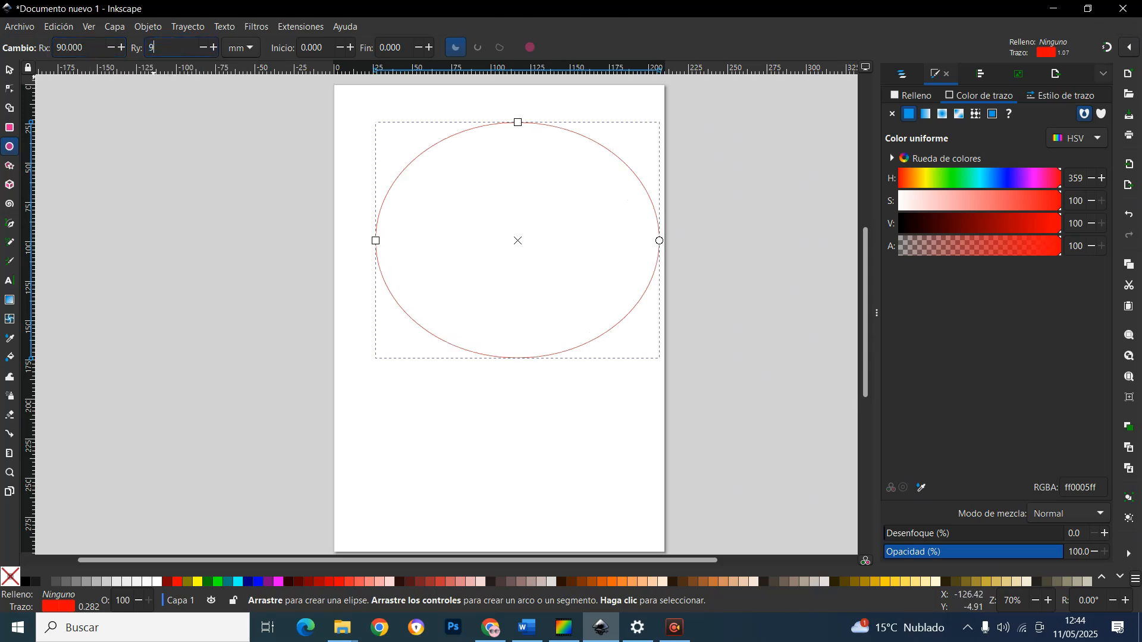
{"action": "type", "text": "0"}
{"action": "key", "text": "Return"}
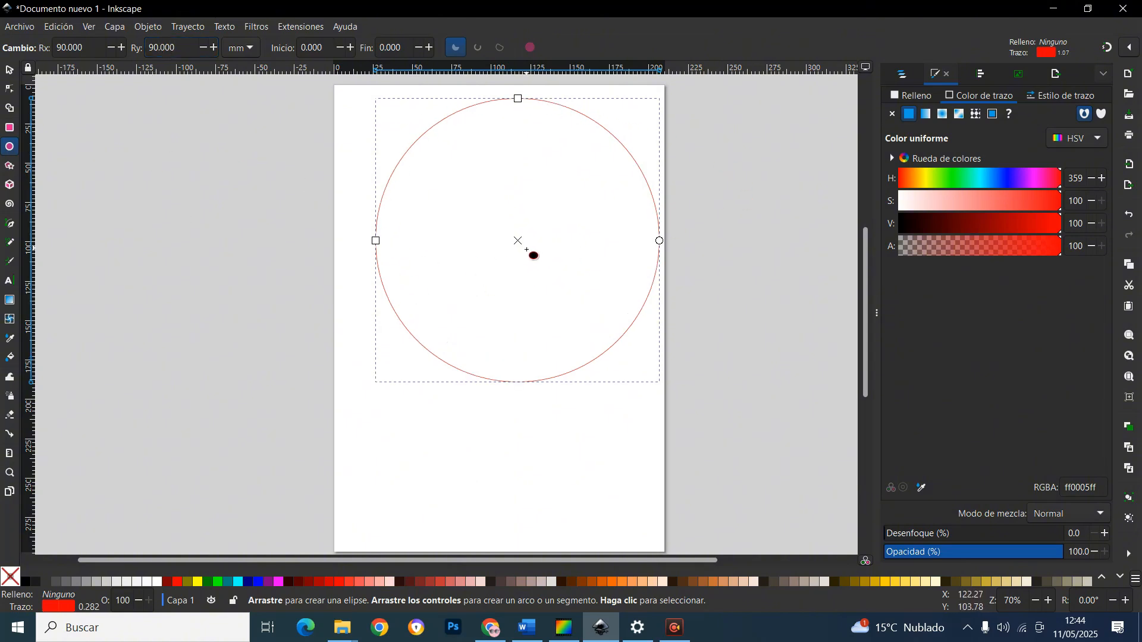
Switch to the selection tool, nudge the large circle slightly up and left, and reselect it
{"action": "left_click", "coordinate": [12, 72]}
{"action": "mouse_move", "coordinate": [559, 378]}
{"action": "left_mouse_down"}
{"action": "mouse_move", "coordinate": [533, 386]}
{"action": "mouse_move", "coordinate": [542, 373]}
{"action": "left_mouse_up"}
{"action": "left_click", "coordinate": [535, 385]}
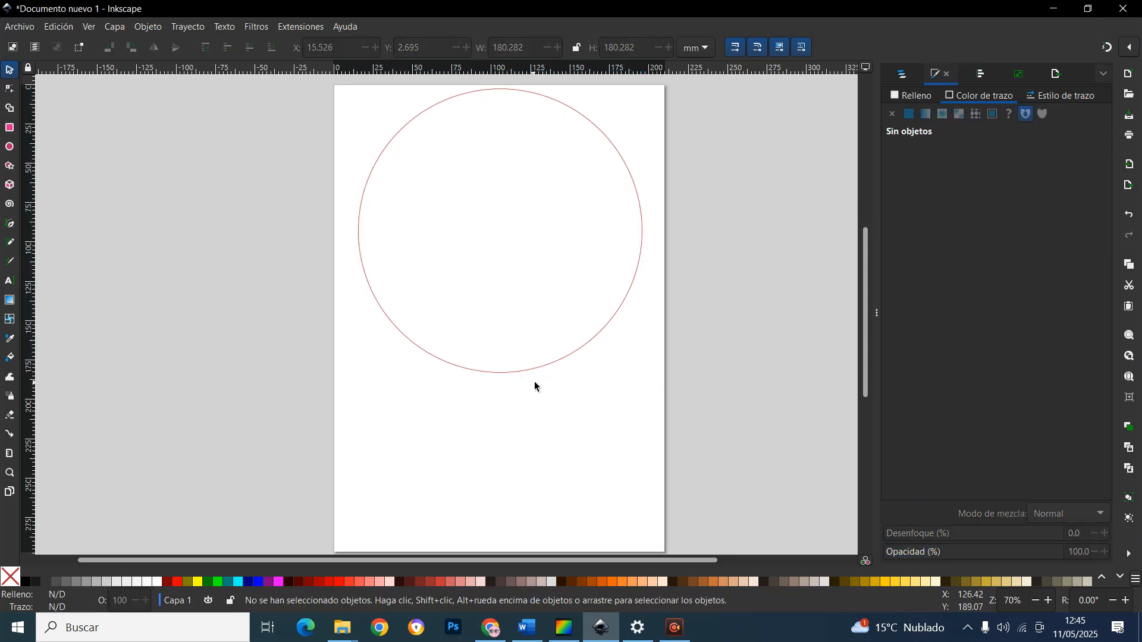
{"action": "left_click", "coordinate": [533, 367]}
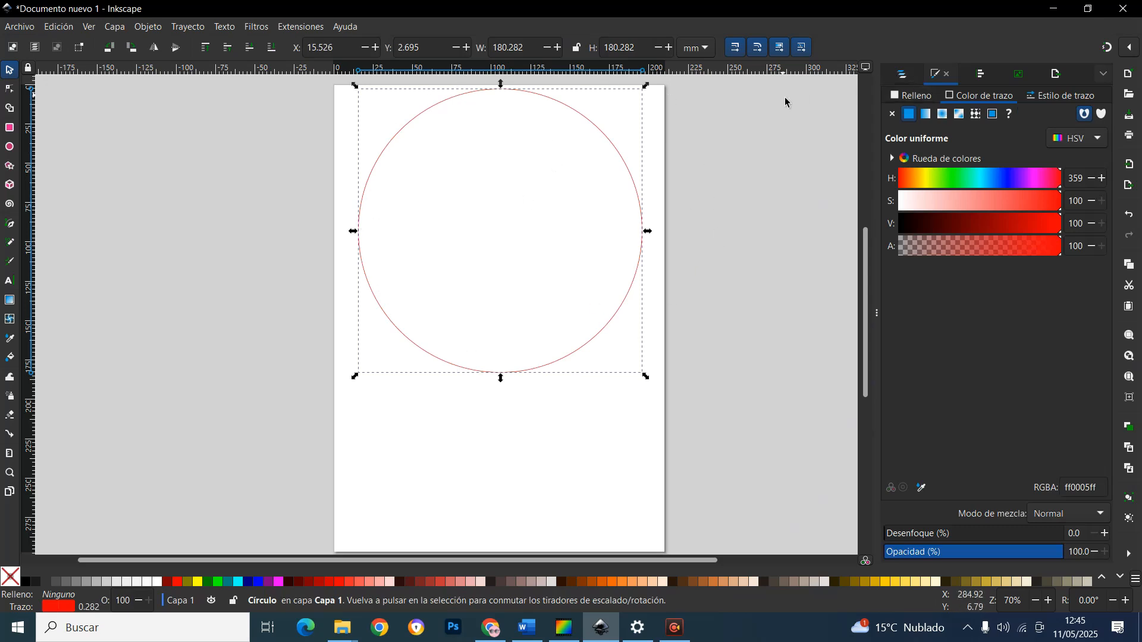
Open Fill and Stroke and try a stroke colour of hue 192, saturation 42, value 48, alpha 45
{"action": "left_click", "coordinate": [905, 79]}
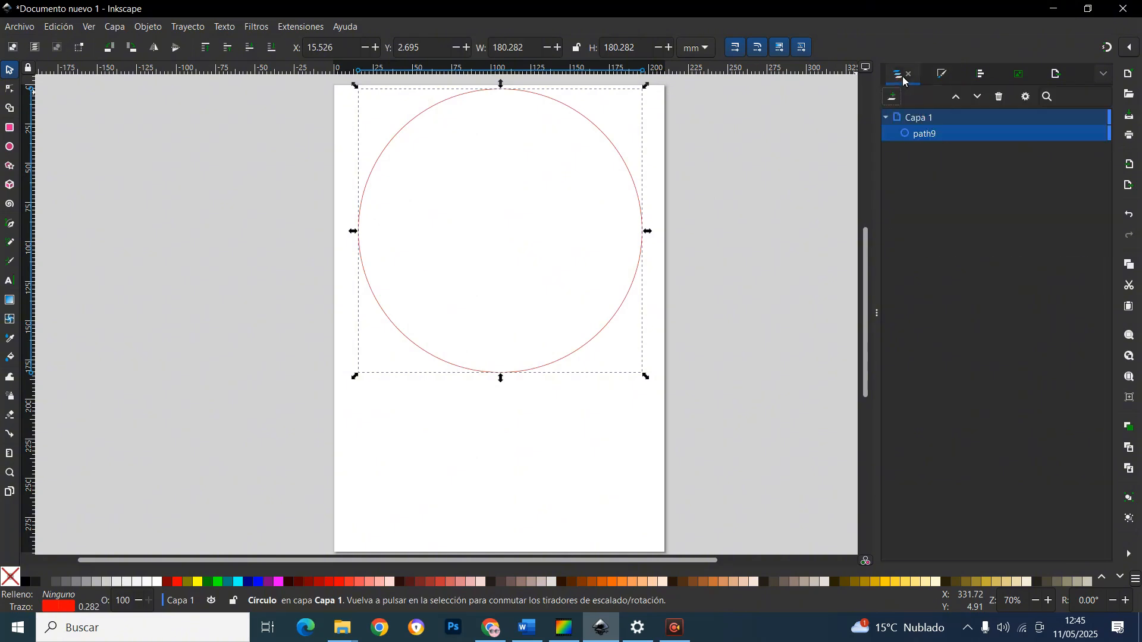
{"action": "left_click", "coordinate": [950, 81]}
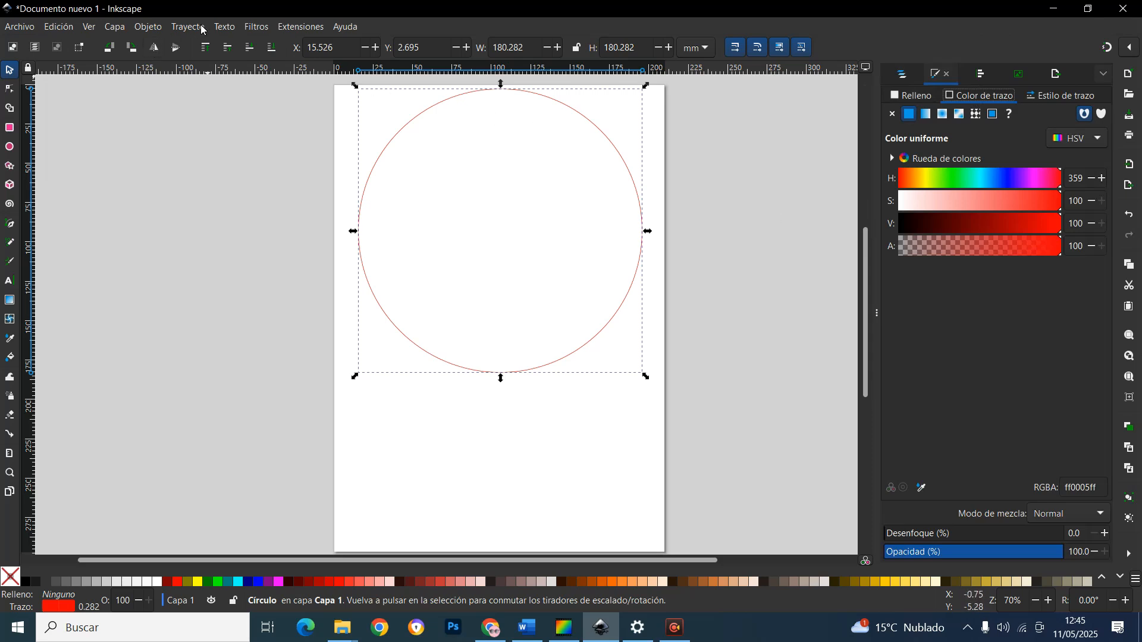
{"action": "left_click", "coordinate": [119, 30]}
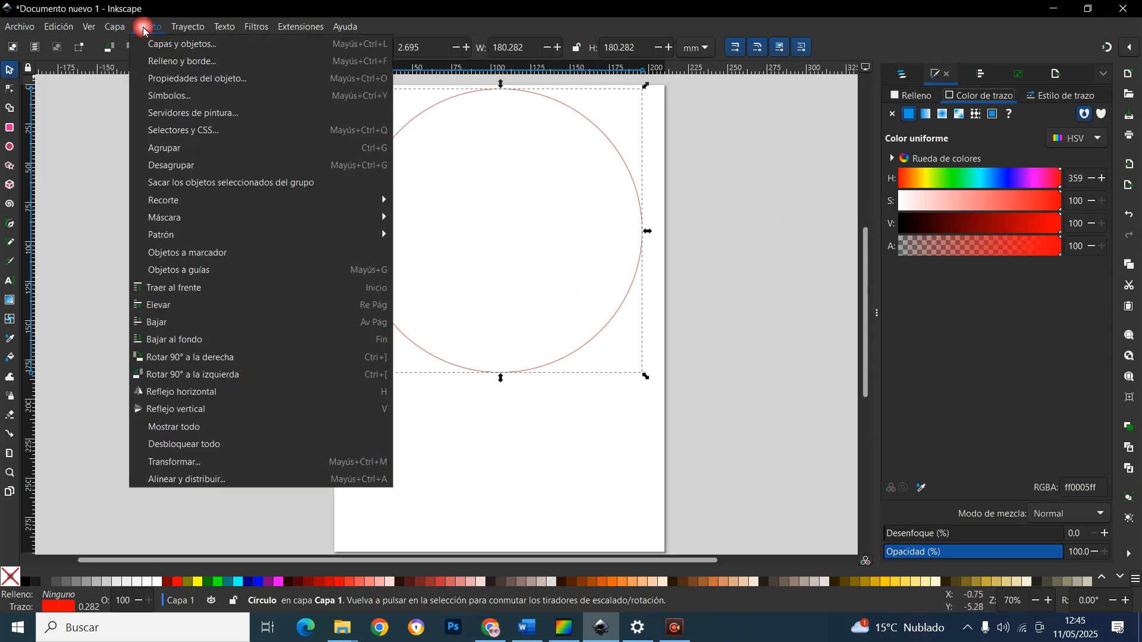
{"action": "left_click", "coordinate": [176, 63]}
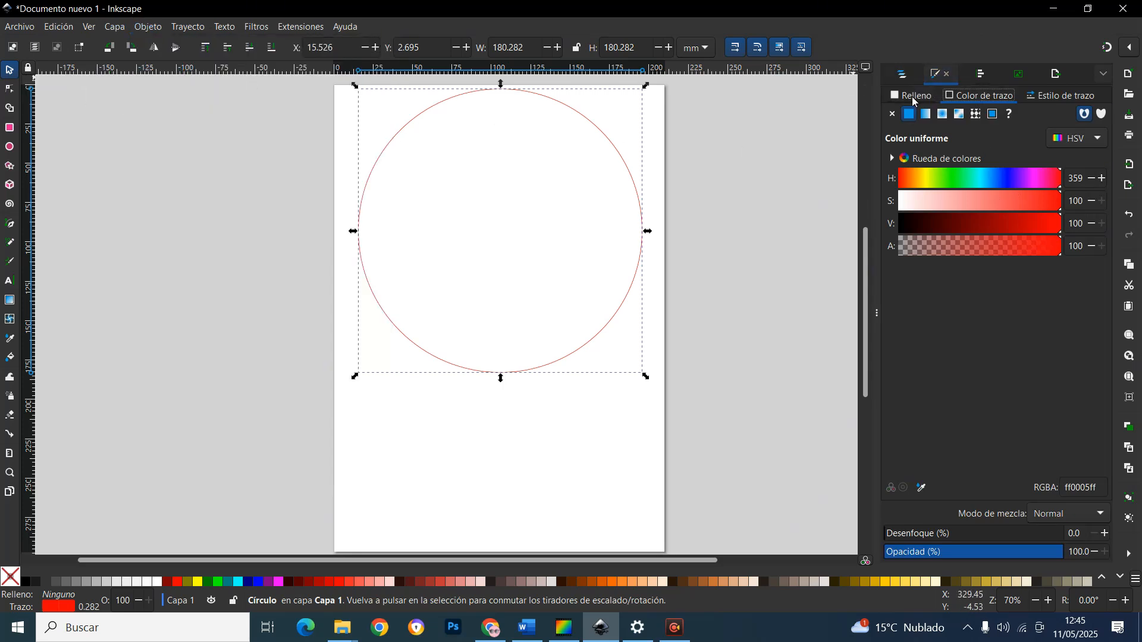
{"action": "left_click", "coordinate": [914, 100]}
{"action": "left_click", "coordinate": [981, 96]}
{"action": "left_click_drag", "start_coordinate": [1054, 186], "coordinate": [984, 181]}
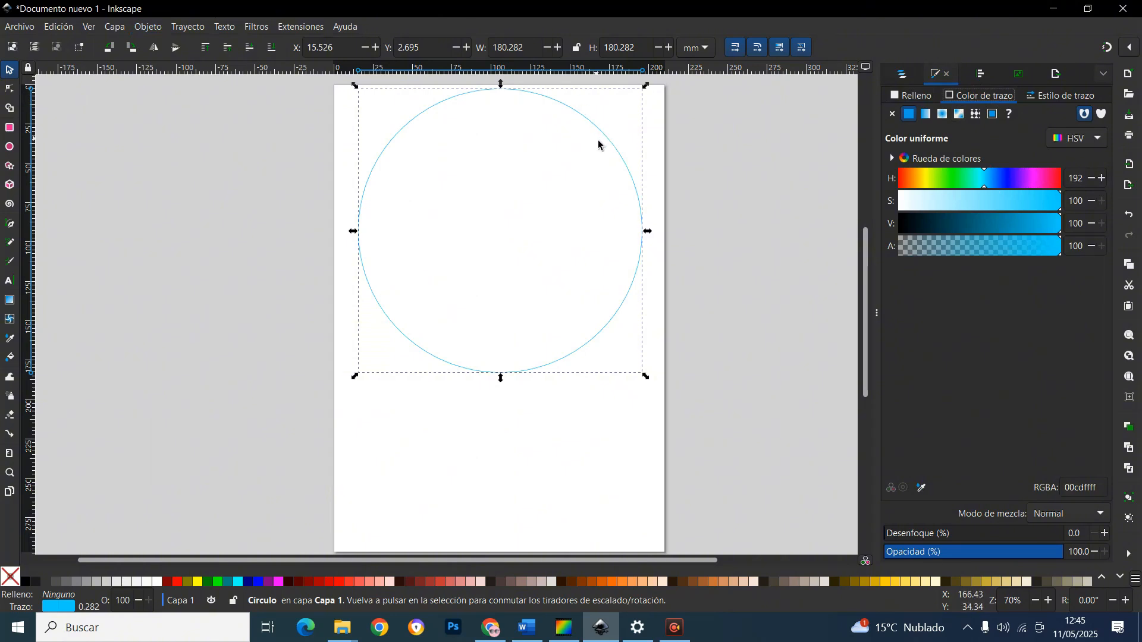
{"action": "left_click", "coordinate": [965, 206]}
{"action": "left_click", "coordinate": [976, 224]}
{"action": "left_click", "coordinate": [971, 247]}
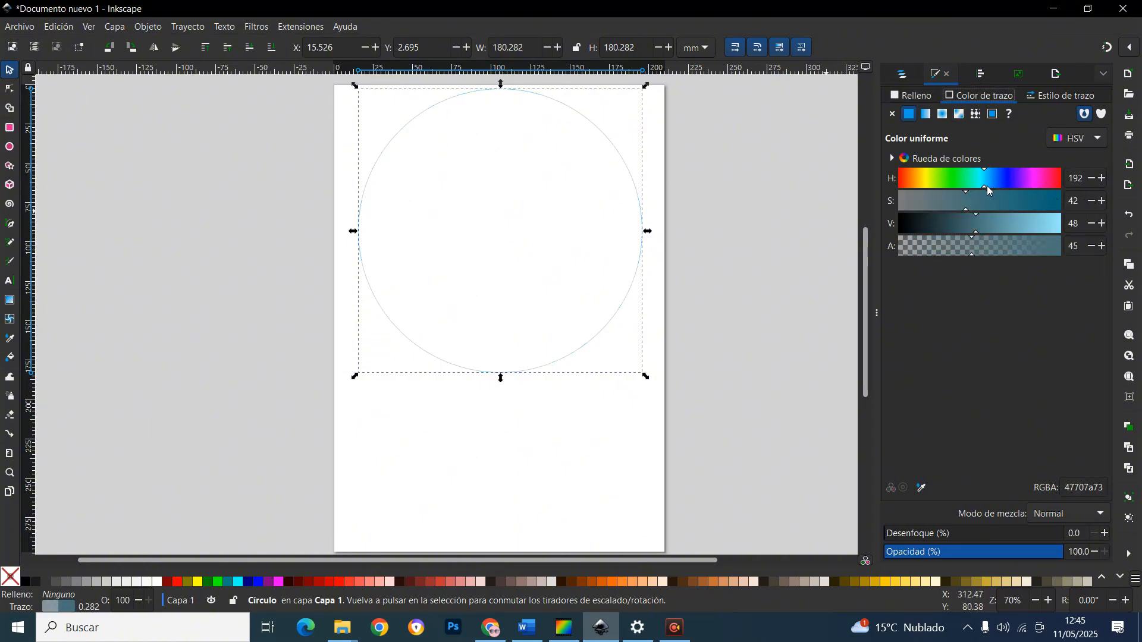
Set the stroke colour to hue 0, saturation 100, value 99 and alpha 100
{"action": "left_click_drag", "start_coordinate": [987, 185], "coordinate": [1084, 188]}
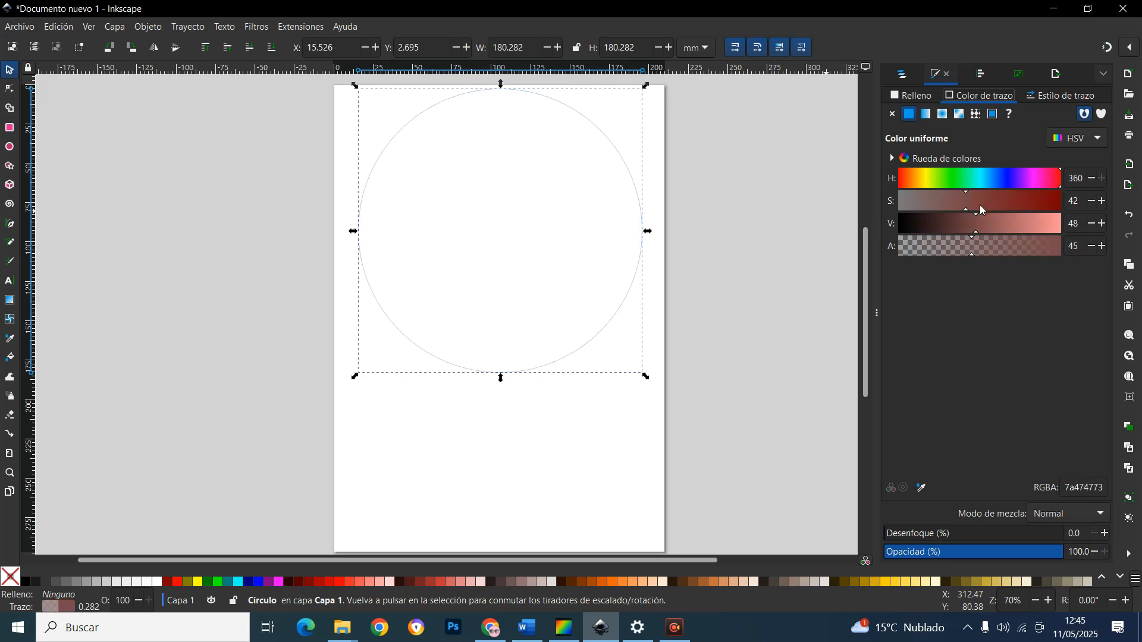
{"action": "left_click_drag", "start_coordinate": [968, 208], "coordinate": [1062, 209]}
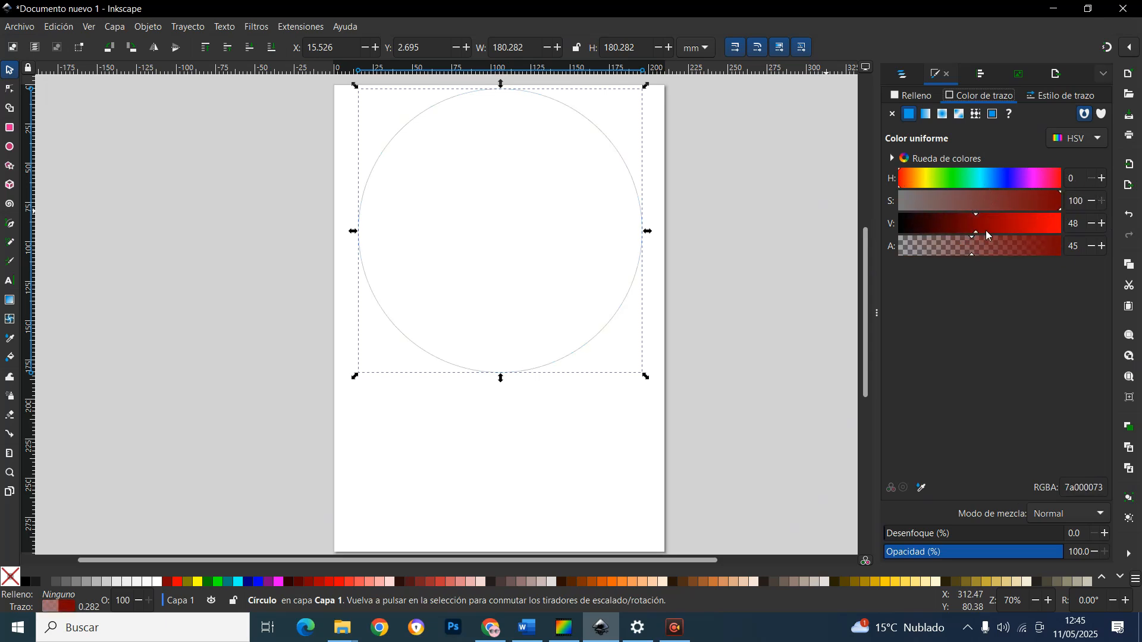
{"action": "left_click_drag", "start_coordinate": [986, 231], "coordinate": [1060, 230]}
{"action": "left_click_drag", "start_coordinate": [977, 253], "coordinate": [1073, 252]}
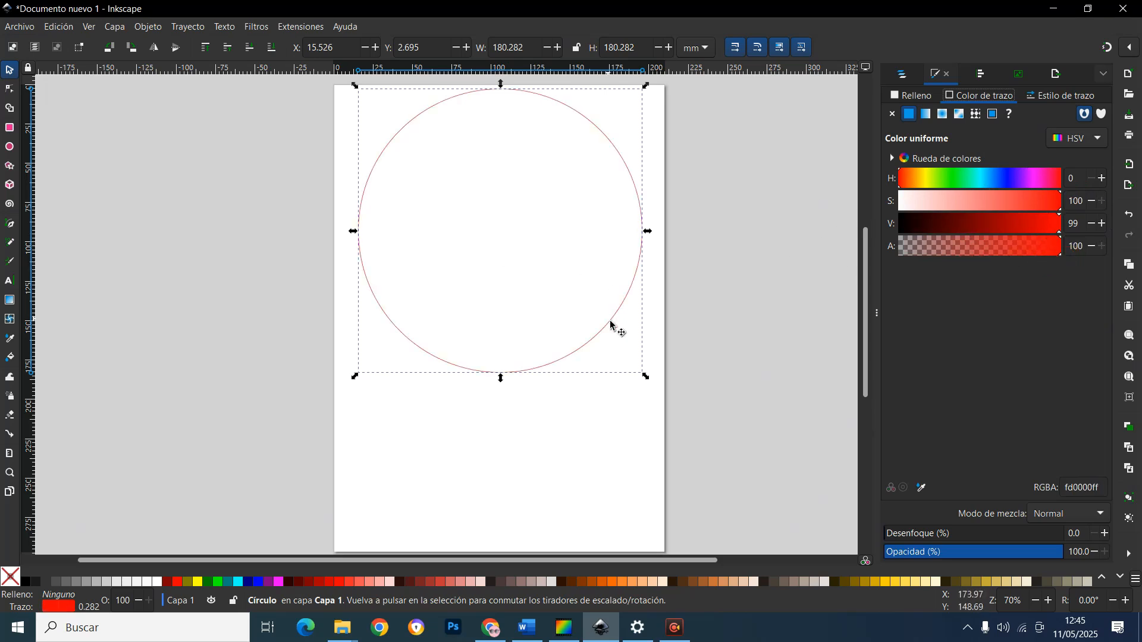
Move the large circle lower on the page and deselect it
{"action": "left_click_drag", "start_coordinate": [611, 324], "coordinate": [603, 332]}
{"action": "left_click", "coordinate": [713, 335]}
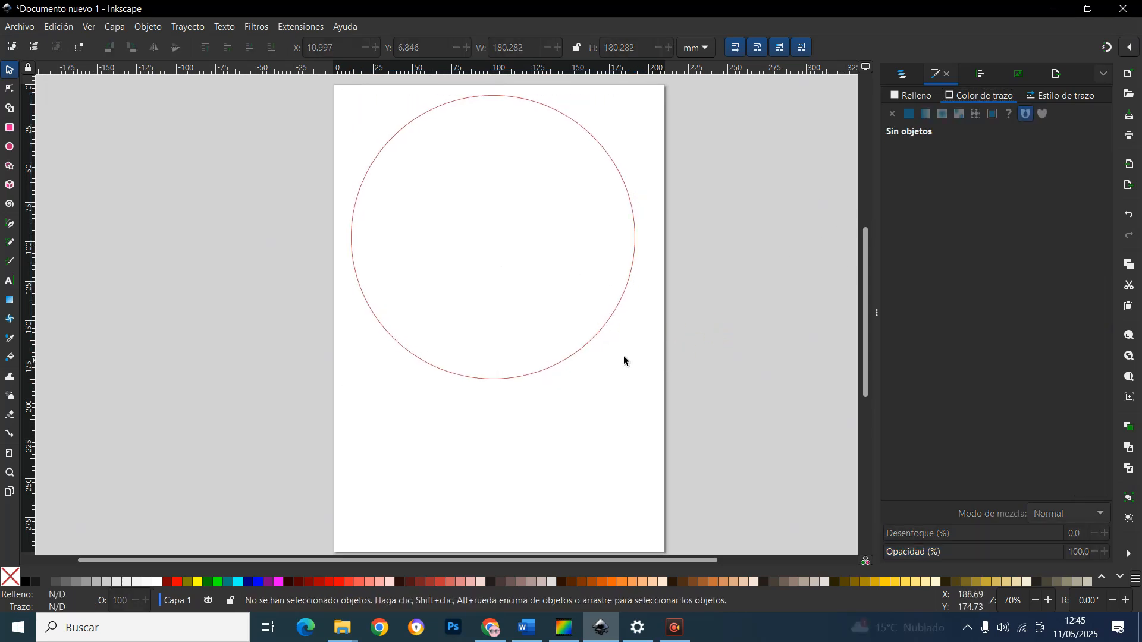
{"action": "left_click", "coordinate": [374, 174]}
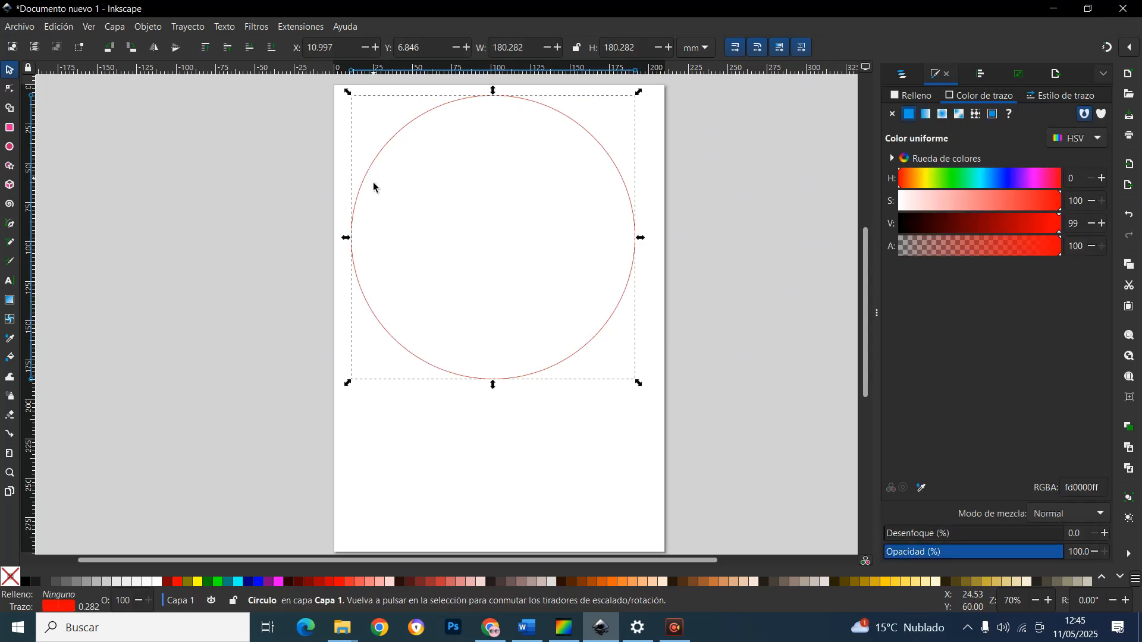
{"action": "left_click_drag", "start_coordinate": [577, 362], "coordinate": [583, 390]}
{"action": "left_click", "coordinate": [669, 372]}
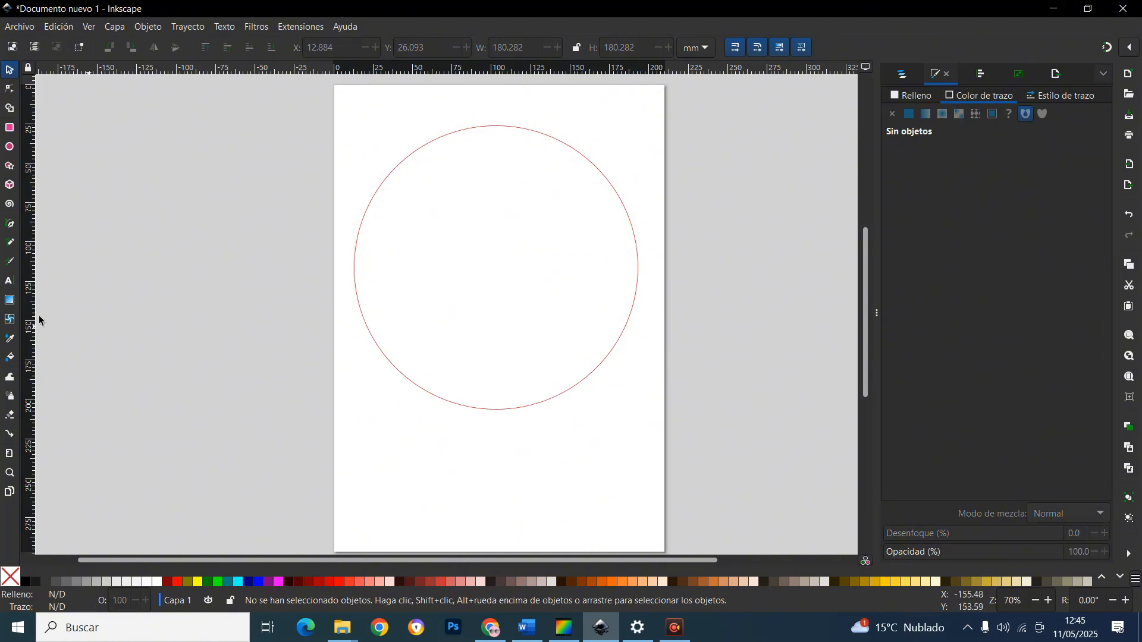
Draw a small ellipse about 18 mm radius below the large circle with the Ellipse tool
{"action": "left_click", "coordinate": [14, 149]}
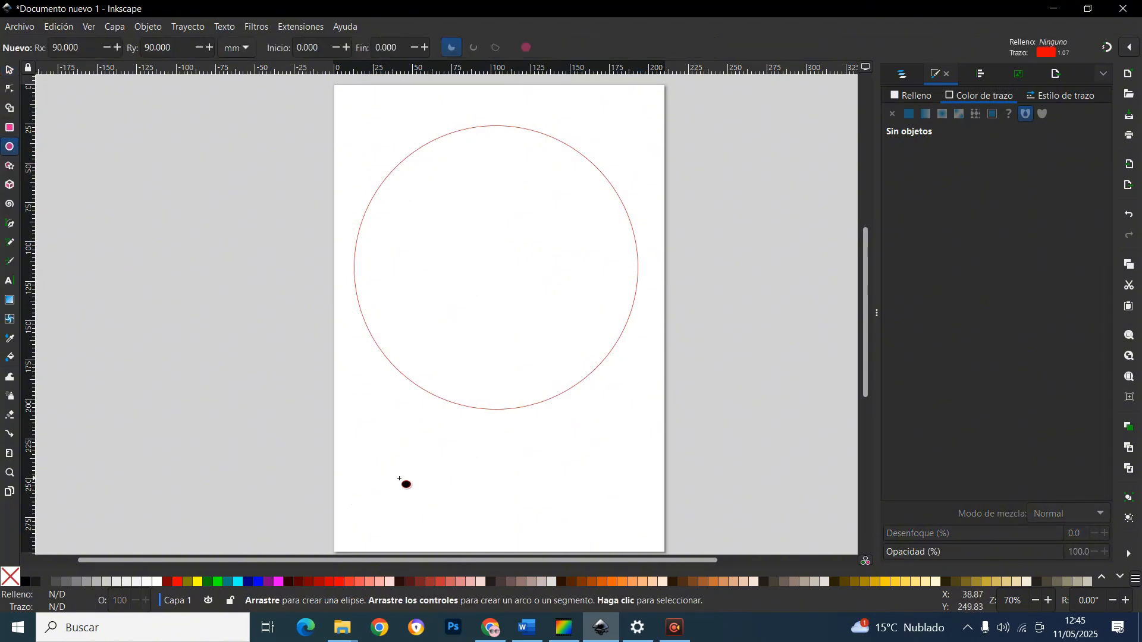
{"action": "mouse_move", "coordinate": [365, 445]}
{"action": "left_mouse_down"}
{"action": "mouse_move", "coordinate": [434, 516]}
{"action": "mouse_move", "coordinate": [424, 505]}
{"action": "left_mouse_up"}
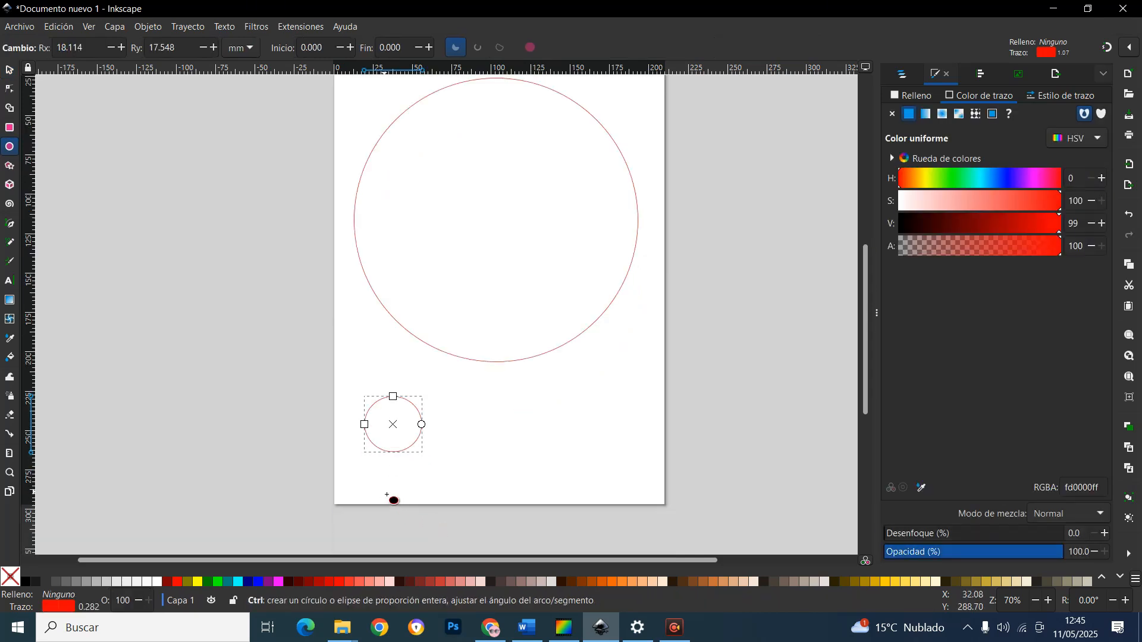
Set the small ellipse's horizontal and vertical radii both to 12.5 mm
{"action": "scroll", "coordinate": [392, 498], "scroll_direction": "up", "scroll_amount": 3, "text": "ctrl"}
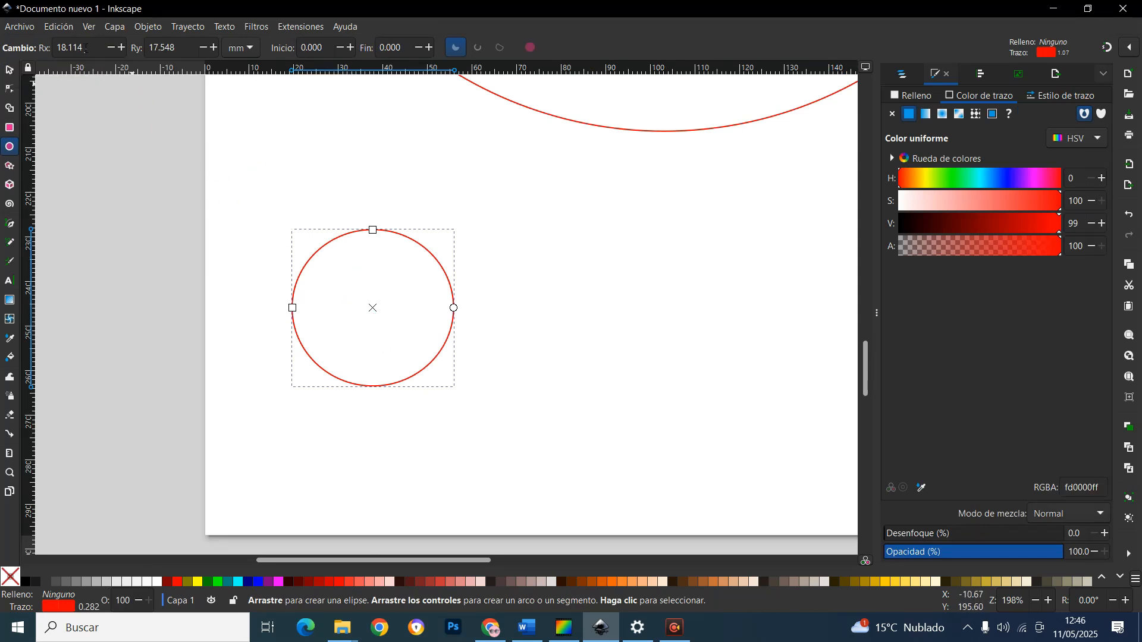
{"action": "double_click", "coordinate": [85, 47]}
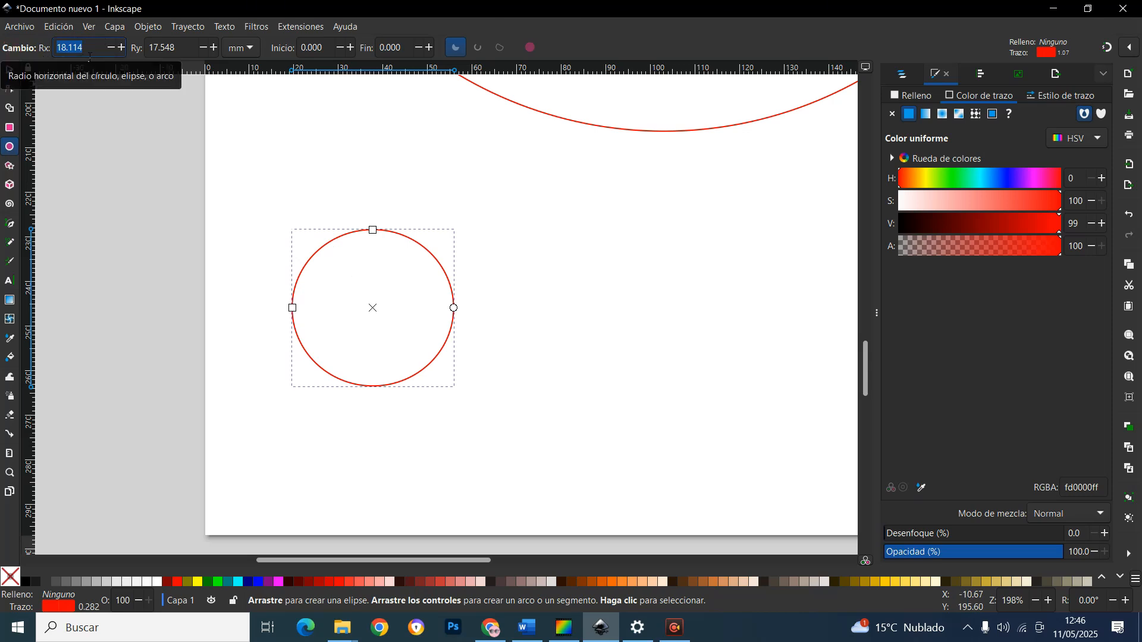
{"action": "type", "text": "12.5"}
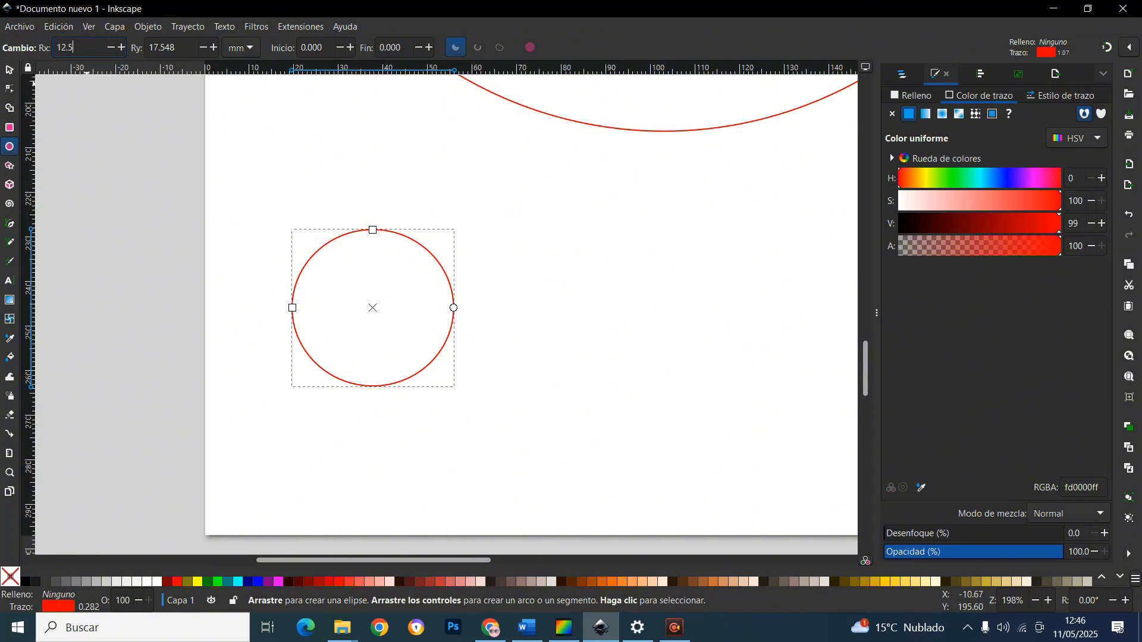
{"action": "key", "text": "Return"}
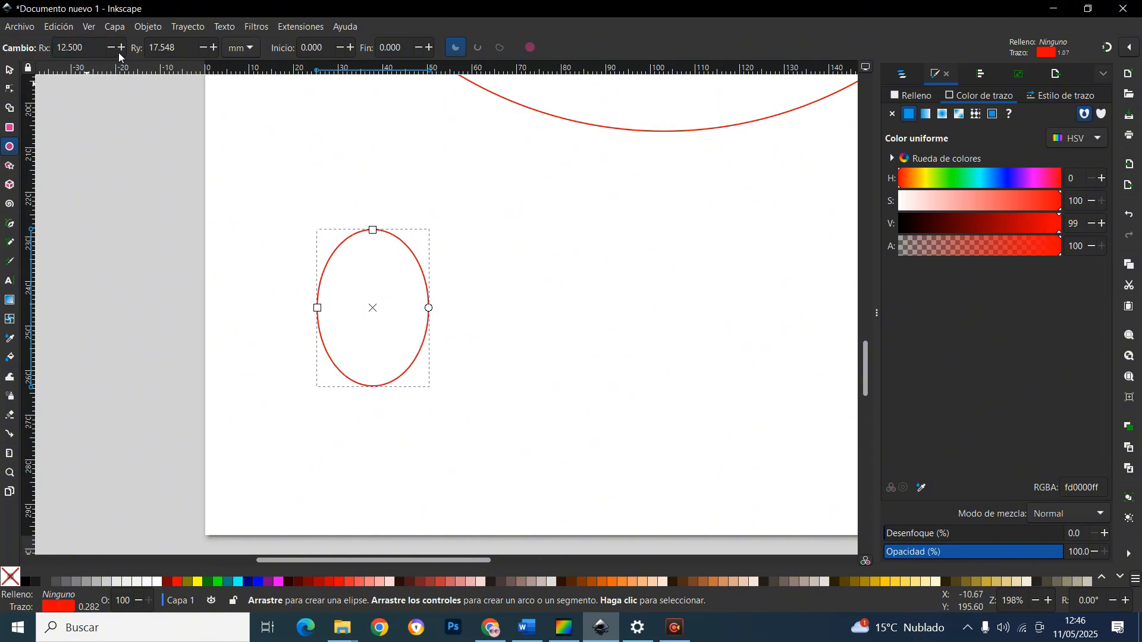
{"action": "left_click_drag", "start_coordinate": [187, 52], "coordinate": [87, 48]}
{"action": "type", "text": "1"}
{"action": "key", "text": "Return"}
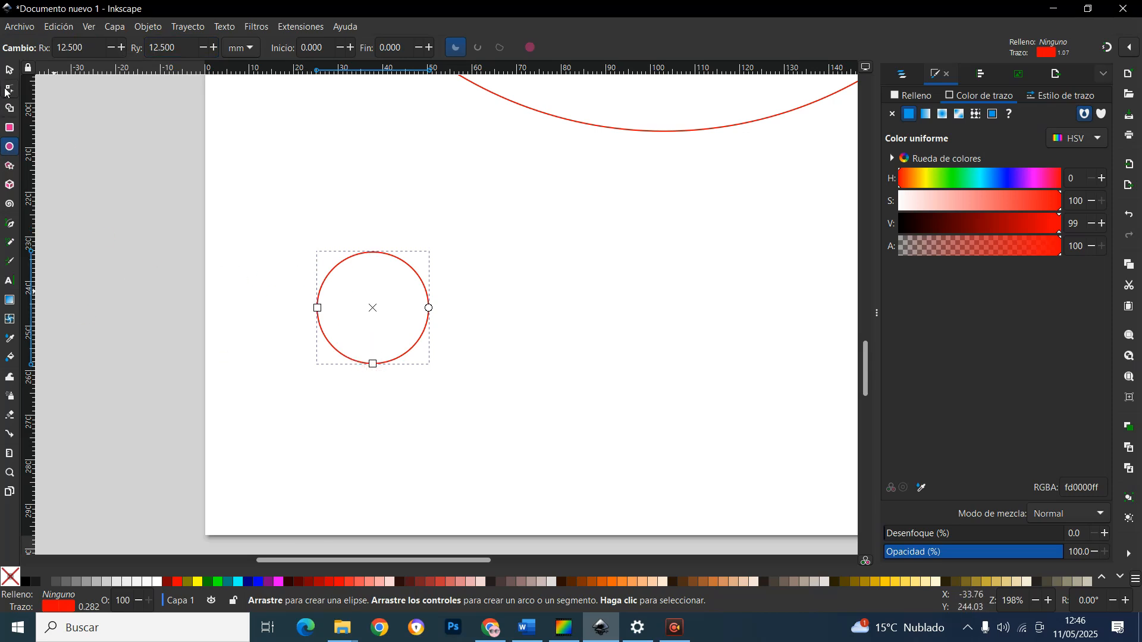
Select the small circle, move it slightly up, and copy it
{"action": "left_click", "coordinate": [9, 70]}
{"action": "scroll", "coordinate": [397, 343], "scroll_direction": "down", "scroll_amount": 3}
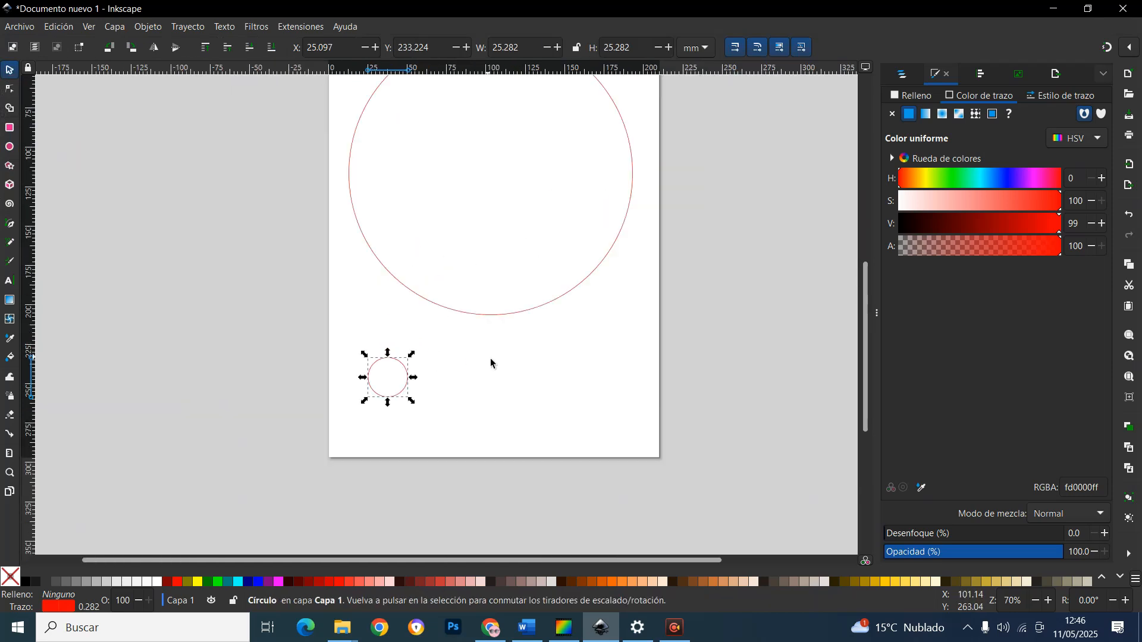
{"action": "scroll", "coordinate": [491, 363], "scroll_direction": "up", "scroll_amount": 4}
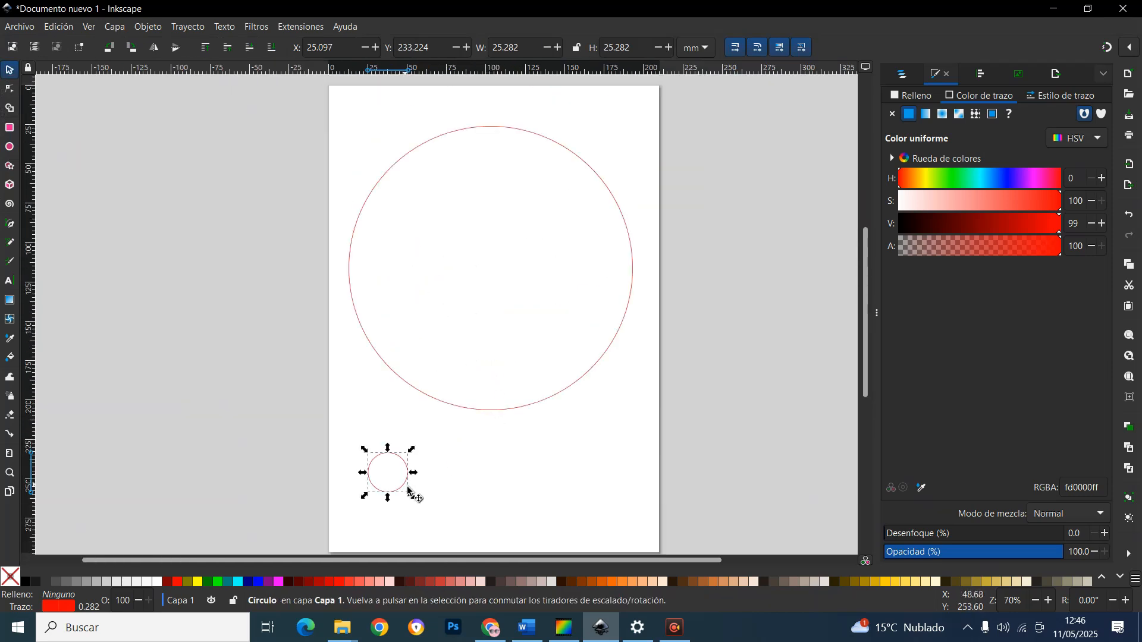
{"action": "left_click", "coordinate": [414, 417]}
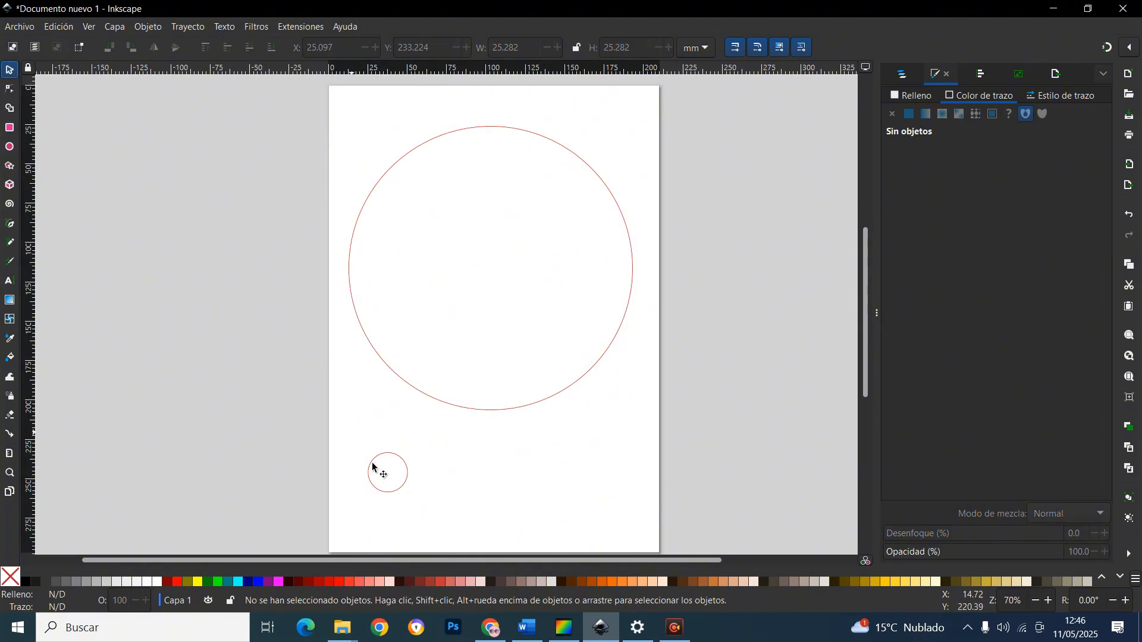
{"action": "left_click", "coordinate": [411, 478]}
{"action": "left_click_drag", "start_coordinate": [412, 480], "coordinate": [406, 461]}
{"action": "key", "text": "ctrl+c"}
{"action": "left_click", "coordinate": [511, 475]}
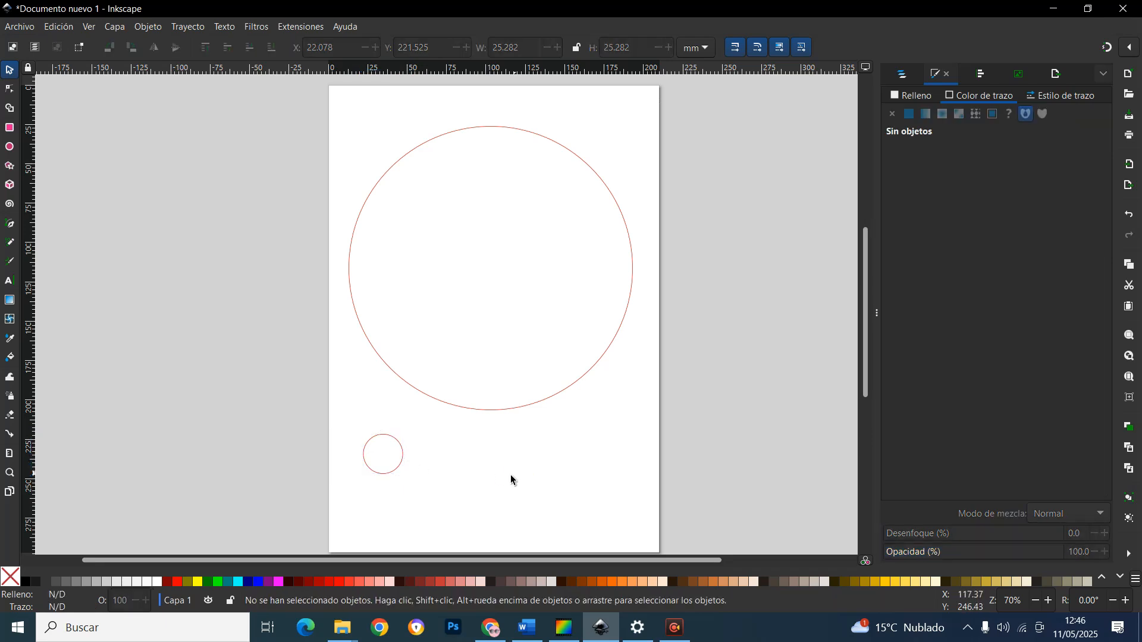
Paste several copies of the small circle next to it
{"action": "key", "text": "ctrl+v"}
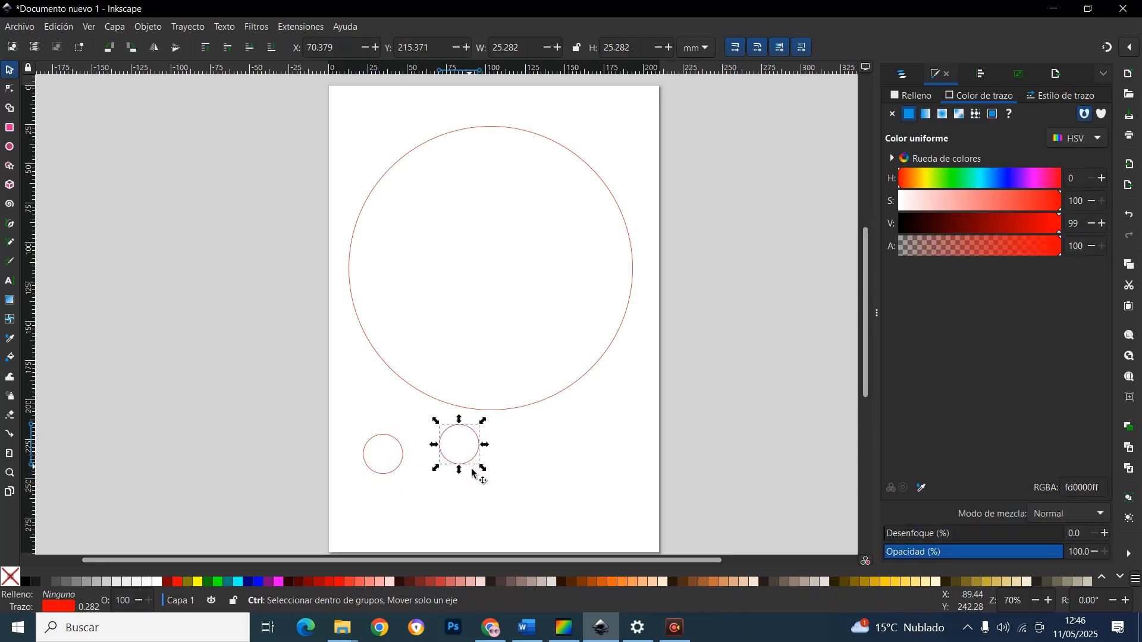
{"action": "key", "text": "ctrl+v"}
{"action": "key", "text": "ctrl+v"}
{"action": "key", "text": "ctrl+v"}
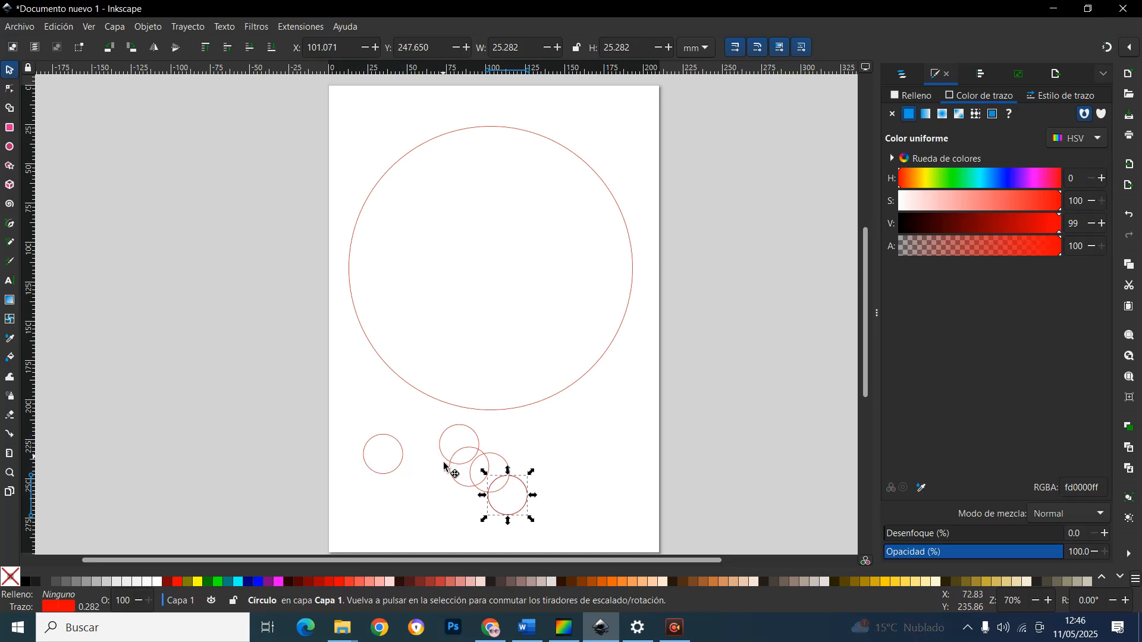
{"action": "left_click_drag", "start_coordinate": [448, 461], "coordinate": [388, 514]}
{"action": "left_click_drag", "start_coordinate": [775, 546], "coordinate": [618, 513]}
{"action": "key", "text": "ctrl+z"}
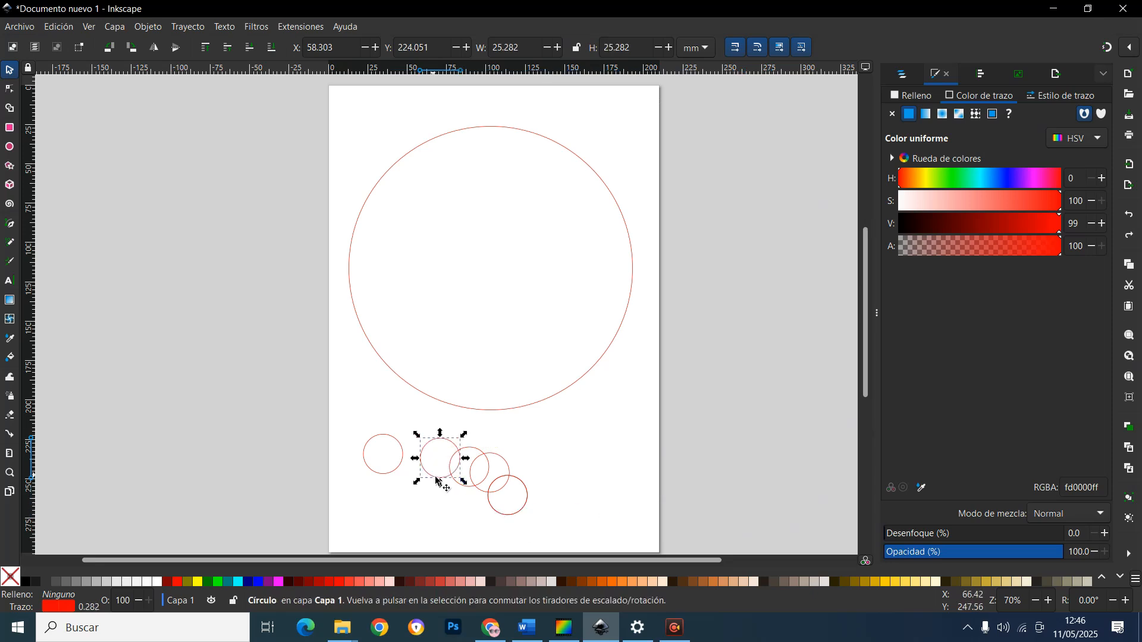
Arrange the small circles into two rows of four beneath the large circle
{"action": "left_click_drag", "start_coordinate": [443, 479], "coordinate": [391, 521]}
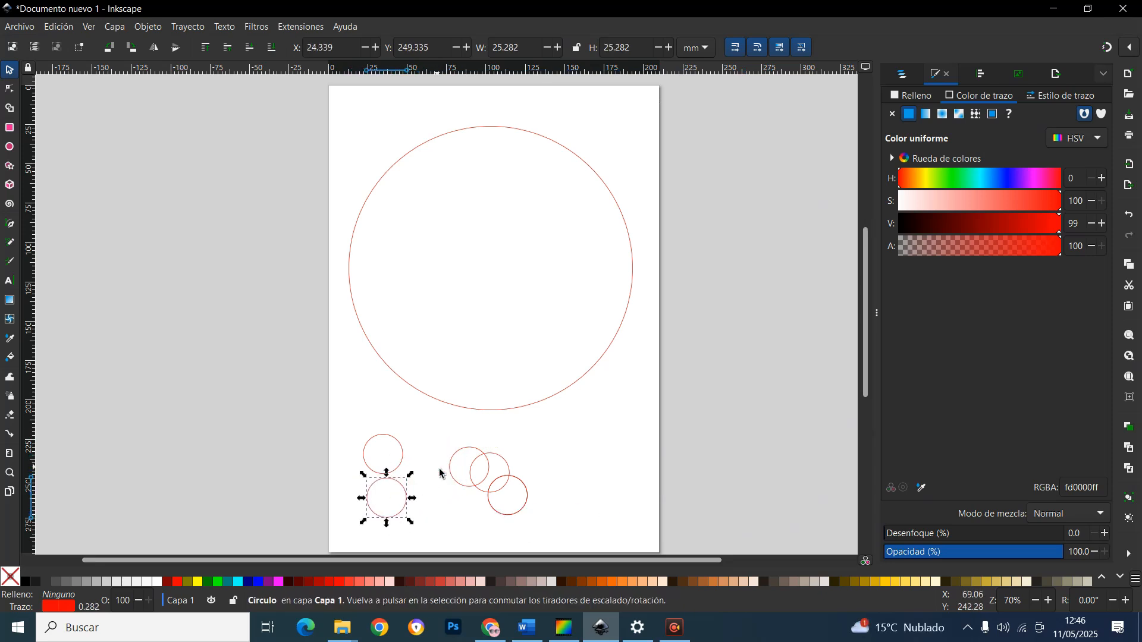
{"action": "left_click_drag", "start_coordinate": [467, 486], "coordinate": [442, 516]}
{"action": "left_click_drag", "start_coordinate": [521, 511], "coordinate": [586, 453]}
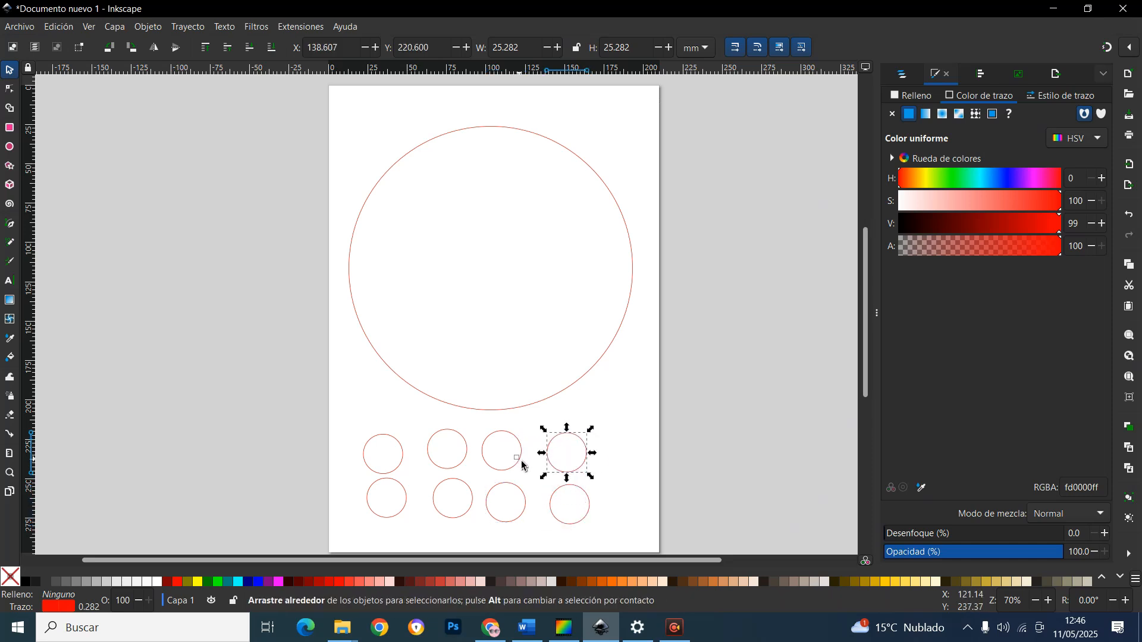
{"action": "left_click", "coordinate": [529, 476]}
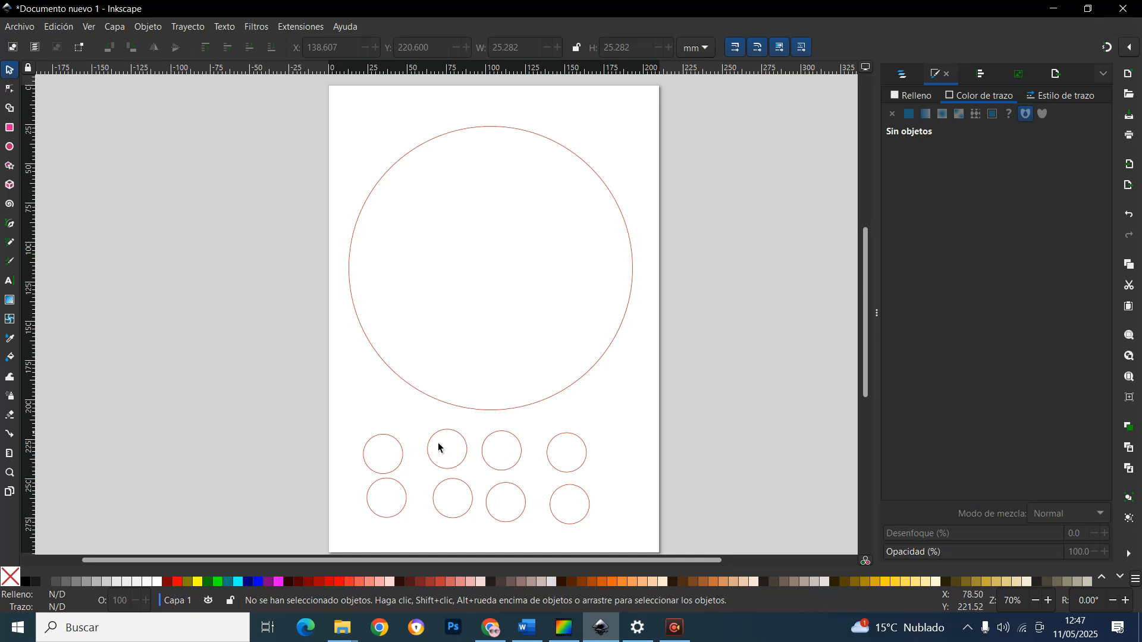
Move four of the small circles onto the large circle's lower and side circumference, centred on its outline
{"action": "mouse_move", "coordinate": [398, 463]}
{"action": "left_mouse_down"}
{"action": "mouse_move", "coordinate": [411, 400]}
{"action": "mouse_move", "coordinate": [403, 348]}
{"action": "mouse_move", "coordinate": [395, 363]}
{"action": "left_mouse_up"}
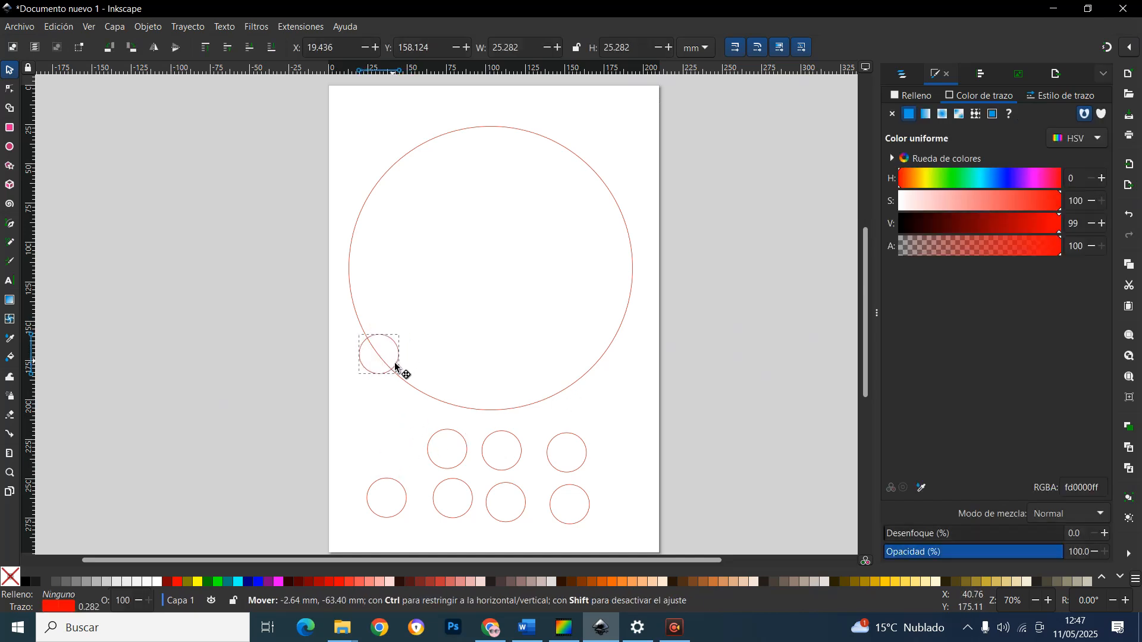
{"action": "left_click_drag", "start_coordinate": [462, 471], "coordinate": [463, 426]}
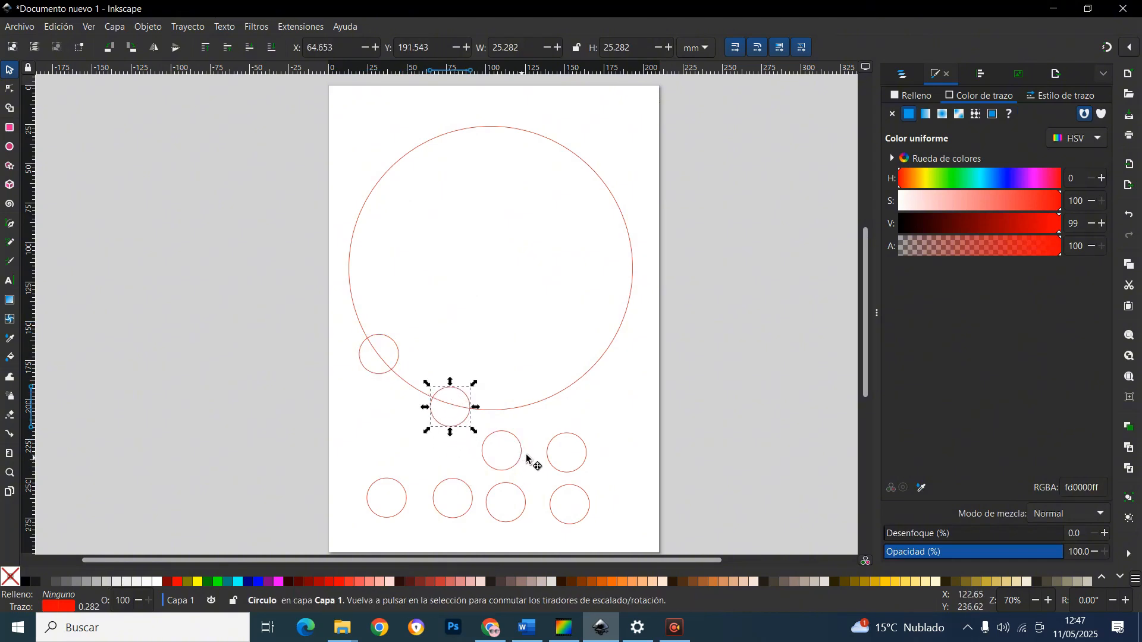
{"action": "left_click_drag", "start_coordinate": [527, 458], "coordinate": [577, 408]}
{"action": "left_click_drag", "start_coordinate": [591, 465], "coordinate": [649, 307]}
{"action": "left_click_drag", "start_coordinate": [539, 410], "coordinate": [555, 396]}
{"action": "left_click_drag", "start_coordinate": [392, 368], "coordinate": [389, 358]}
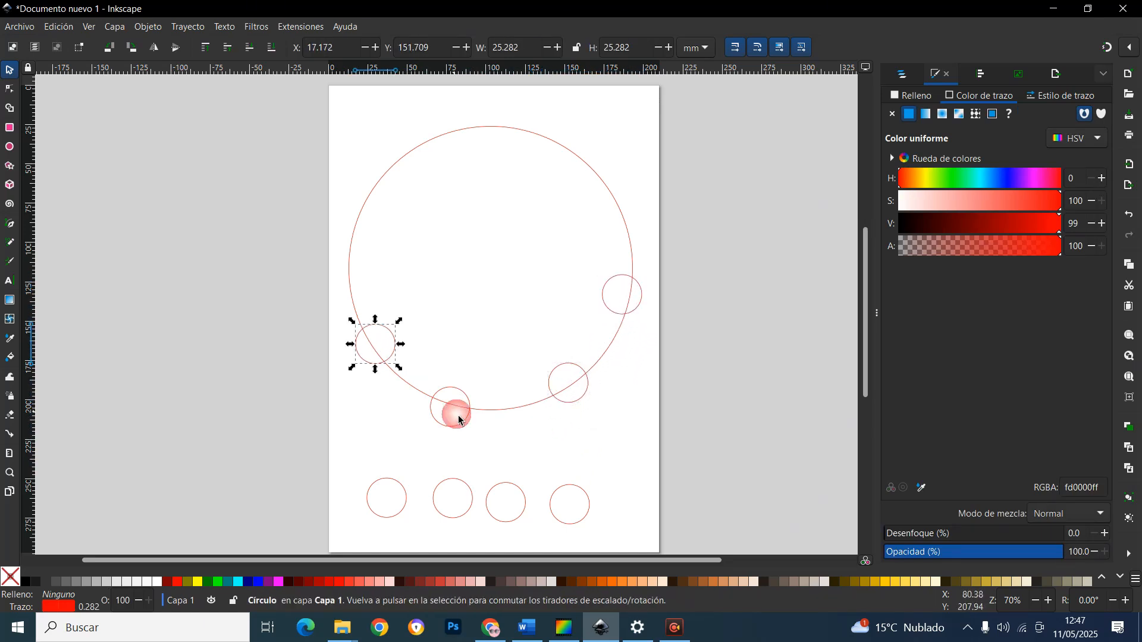
Move the remaining four small circles onto the large circle's upper circumference, spacing all eight evenly around it
{"action": "left_click_drag", "start_coordinate": [407, 497], "coordinate": [373, 248]}
{"action": "left_click_drag", "start_coordinate": [479, 500], "coordinate": [433, 163]}
{"action": "left_click_drag", "start_coordinate": [530, 520], "coordinate": [528, 148]}
{"action": "left_click_drag", "start_coordinate": [591, 522], "coordinate": [618, 197]}
{"action": "left_click_drag", "start_coordinate": [520, 136], "coordinate": [524, 136]}
{"action": "left_click_drag", "start_coordinate": [417, 163], "coordinate": [422, 158]}
{"action": "left_click", "coordinate": [521, 537]}
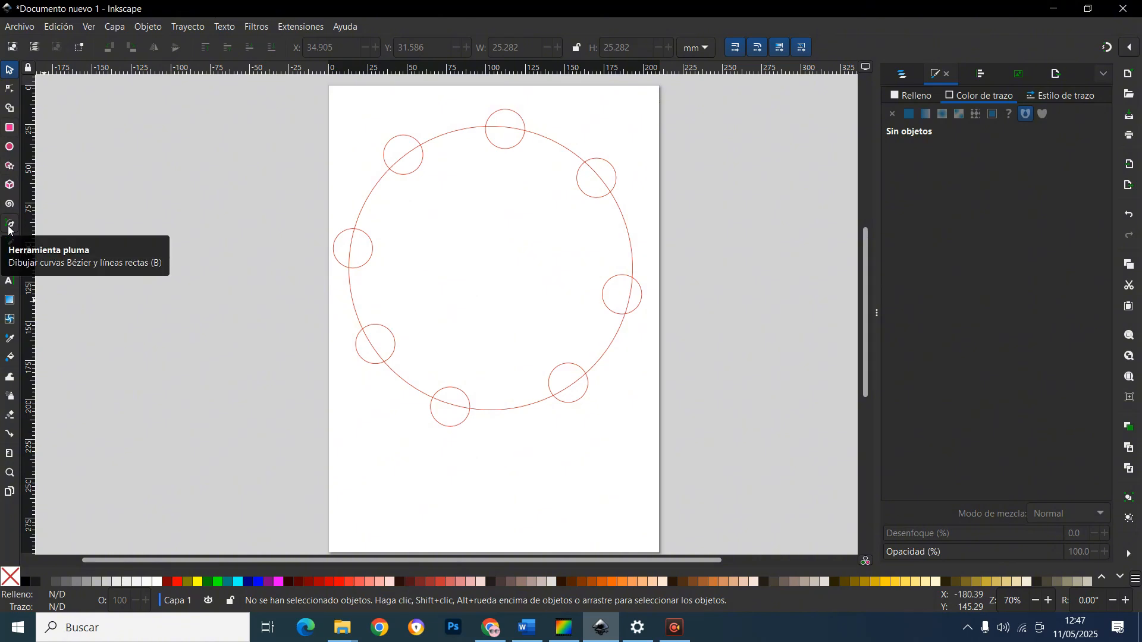
Try drawing a short freehand stroke below the large circle with the Pencil tool, then undo it
{"action": "left_click", "coordinate": [9, 244]}
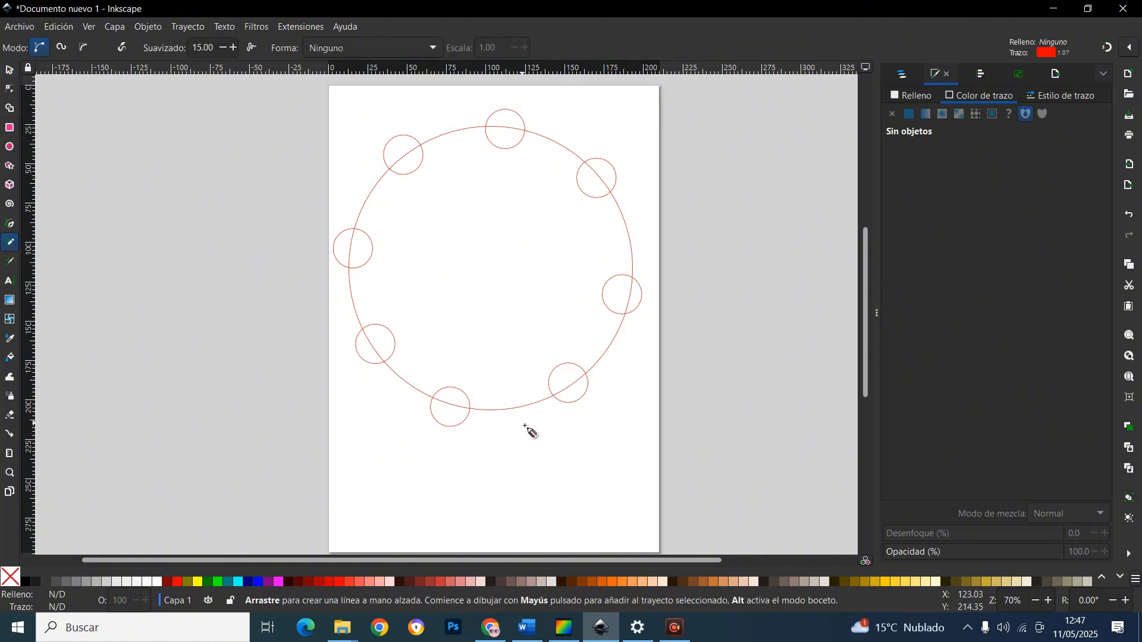
{"action": "mouse_move", "coordinate": [547, 454]}
{"action": "left_mouse_down"}
{"action": "mouse_move", "coordinate": [551, 483]}
{"action": "mouse_move", "coordinate": [632, 507]}
{"action": "mouse_move", "coordinate": [610, 479]}
{"action": "left_mouse_up"}
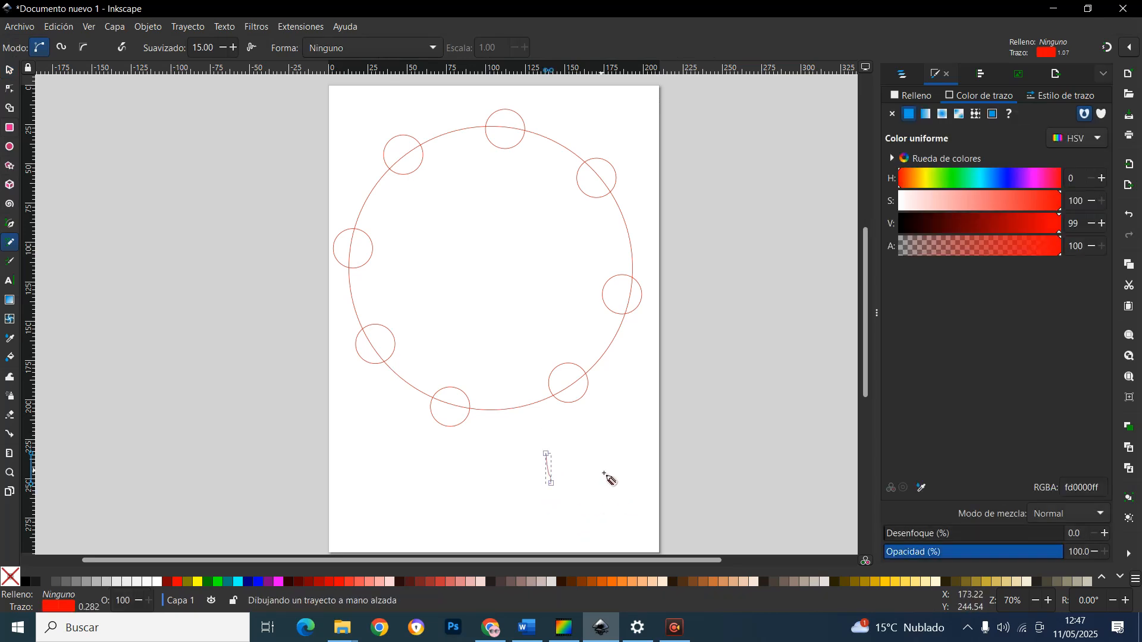
{"action": "key", "text": "ctrl+z"}
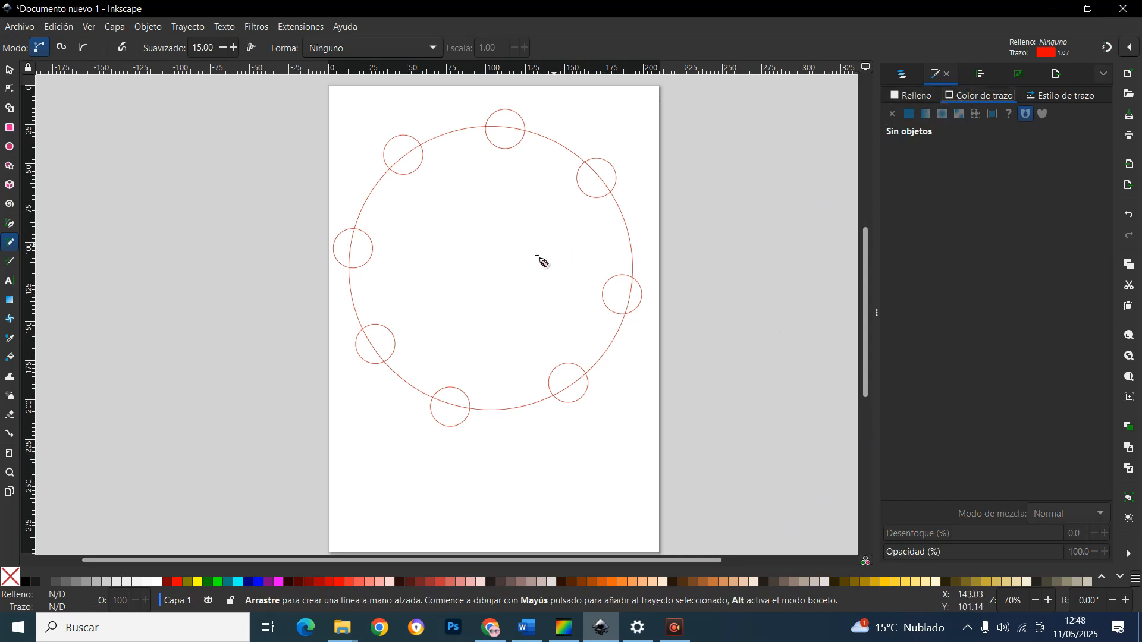
Mark the centre of the upper-left small circle with a short pencil stroke and colour it blue
{"action": "scroll", "coordinate": [369, 353], "scroll_direction": "up", "scroll_amount": 3}
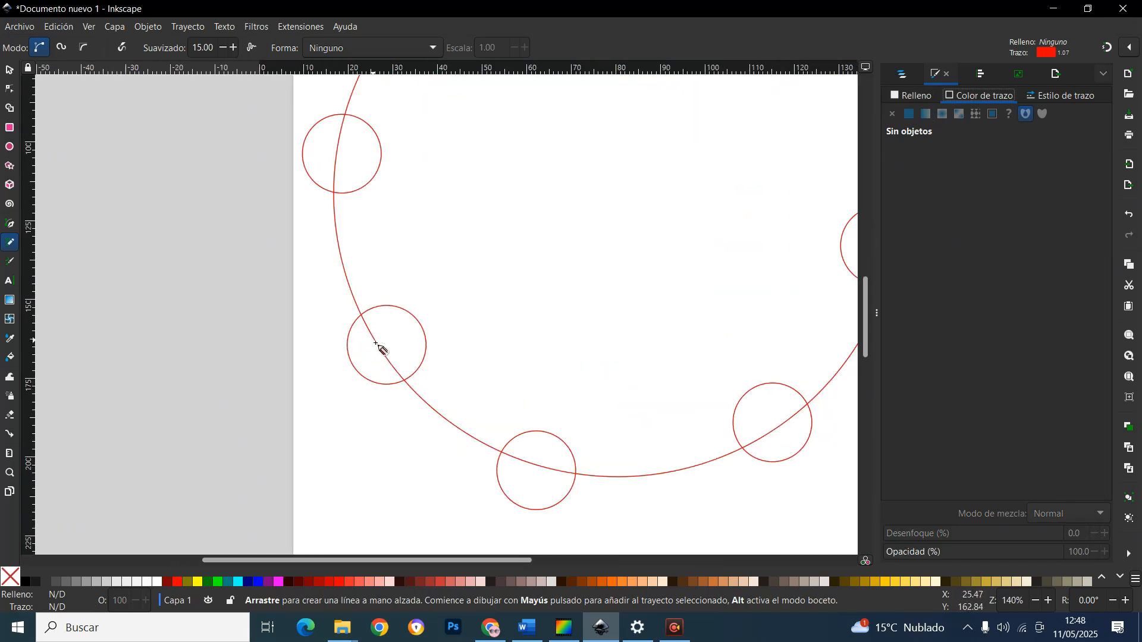
{"action": "scroll", "coordinate": [421, 353], "scroll_direction": "down", "scroll_amount": 2}
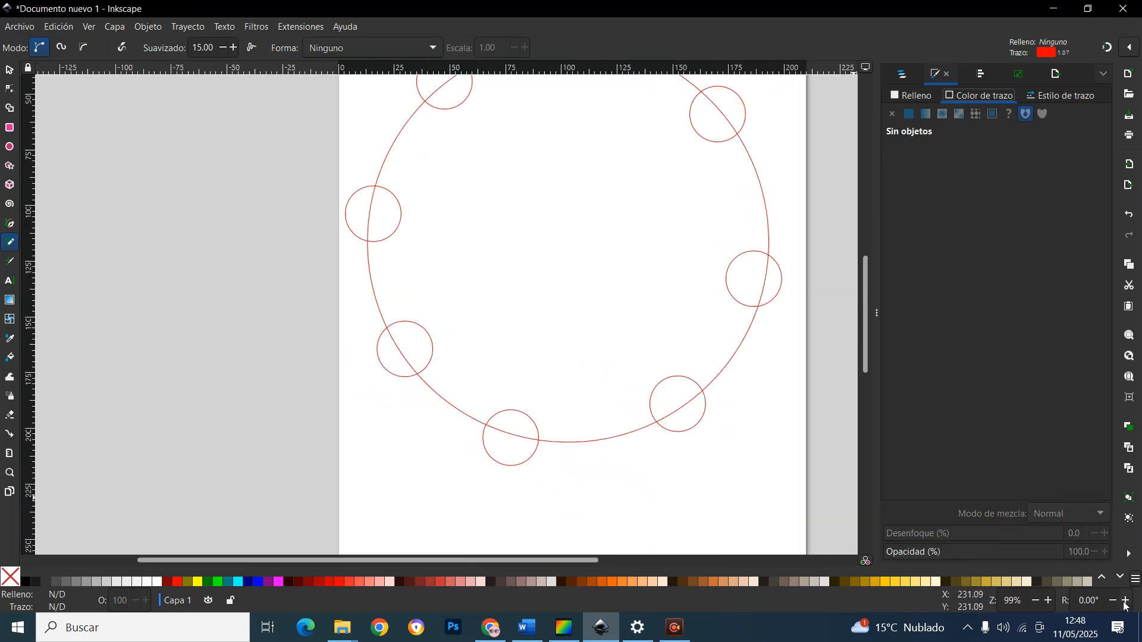
{"action": "scroll", "coordinate": [555, 362], "scroll_direction": "up", "scroll_amount": 3}
{"action": "scroll", "coordinate": [555, 362], "scroll_direction": "down", "scroll_amount": 2}
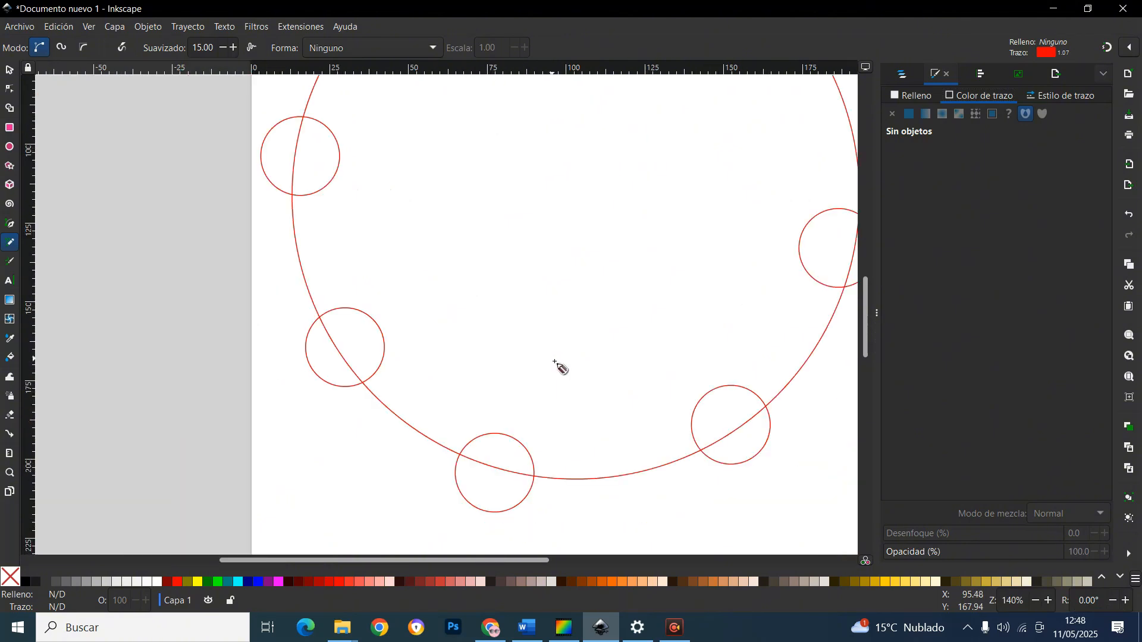
{"action": "scroll", "coordinate": [554, 367], "scroll_direction": "down", "scroll_amount": 1}
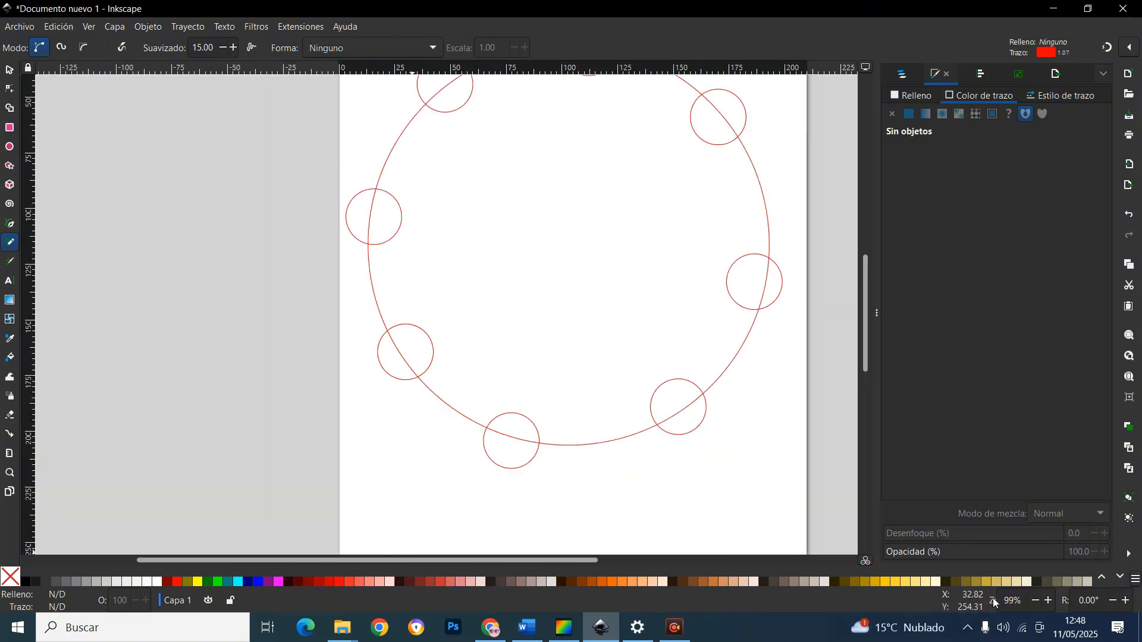
{"action": "left_click", "coordinate": [1048, 601]}
{"action": "left_click", "coordinate": [1048, 601]}
{"action": "left_click", "coordinate": [1049, 601]}
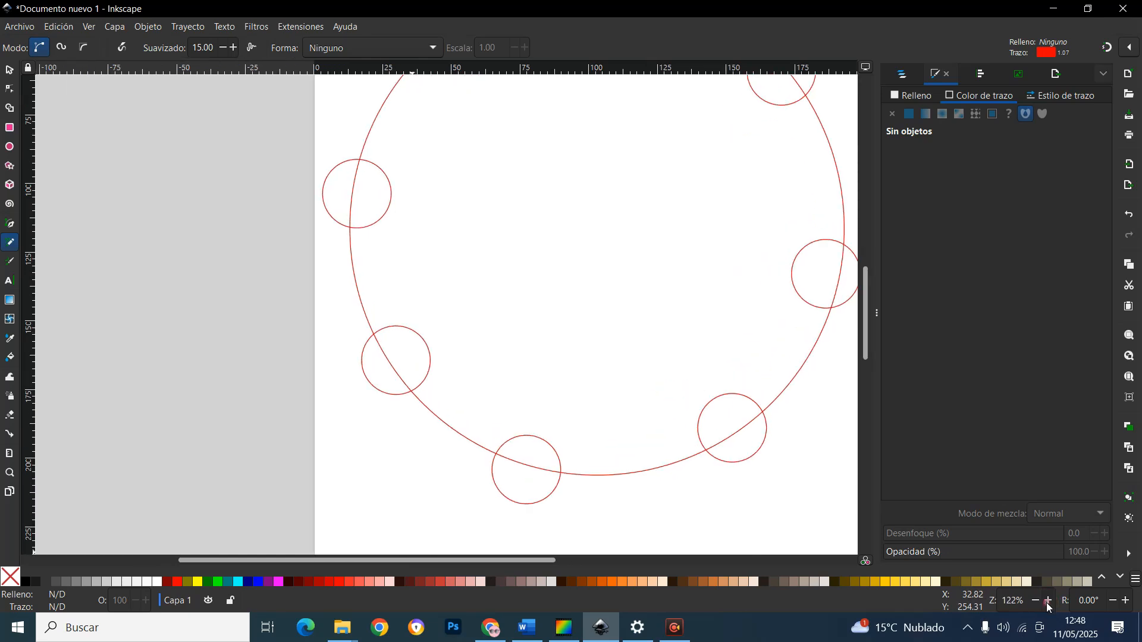
{"action": "left_click", "coordinate": [1048, 601]}
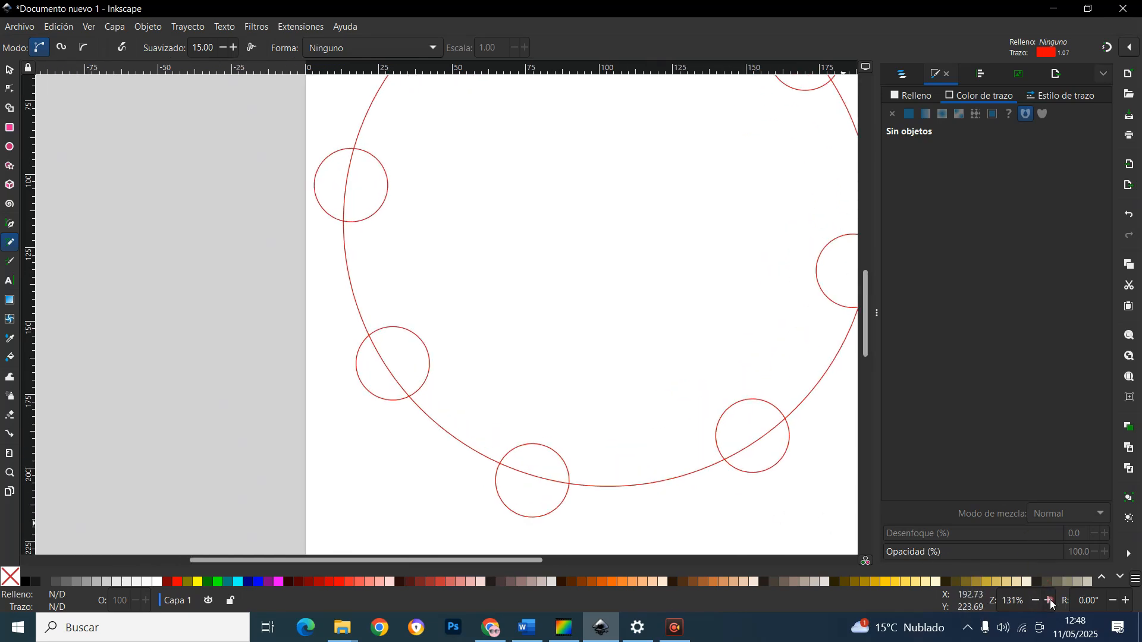
{"action": "scroll", "coordinate": [702, 474], "scroll_direction": "up", "scroll_amount": 6}
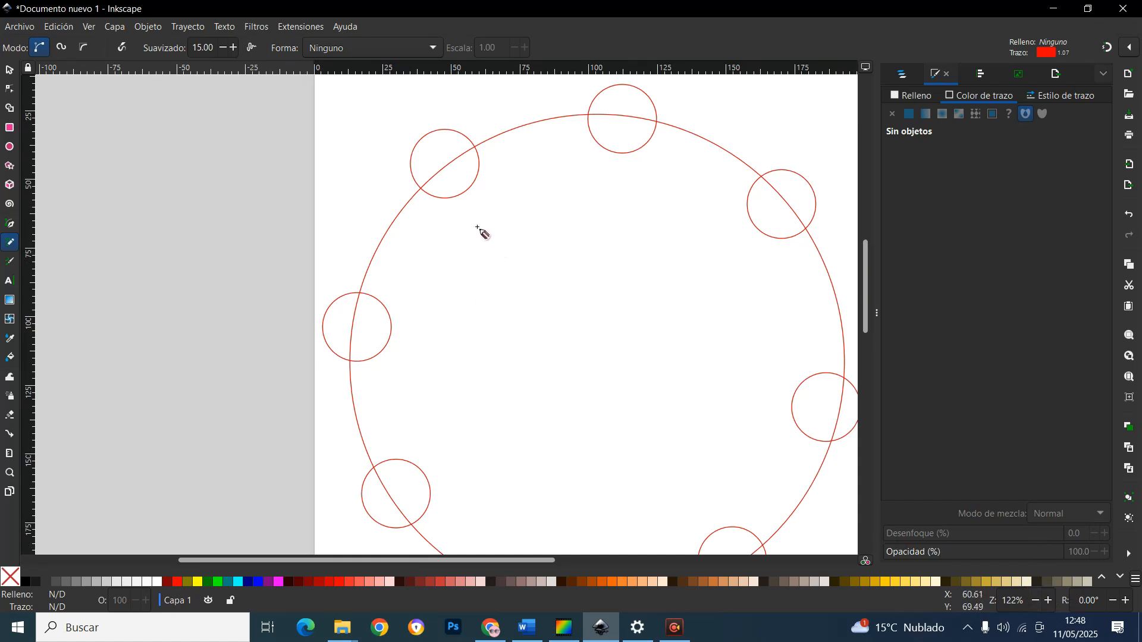
{"action": "scroll", "coordinate": [449, 159], "scroll_direction": "up", "scroll_amount": 3}
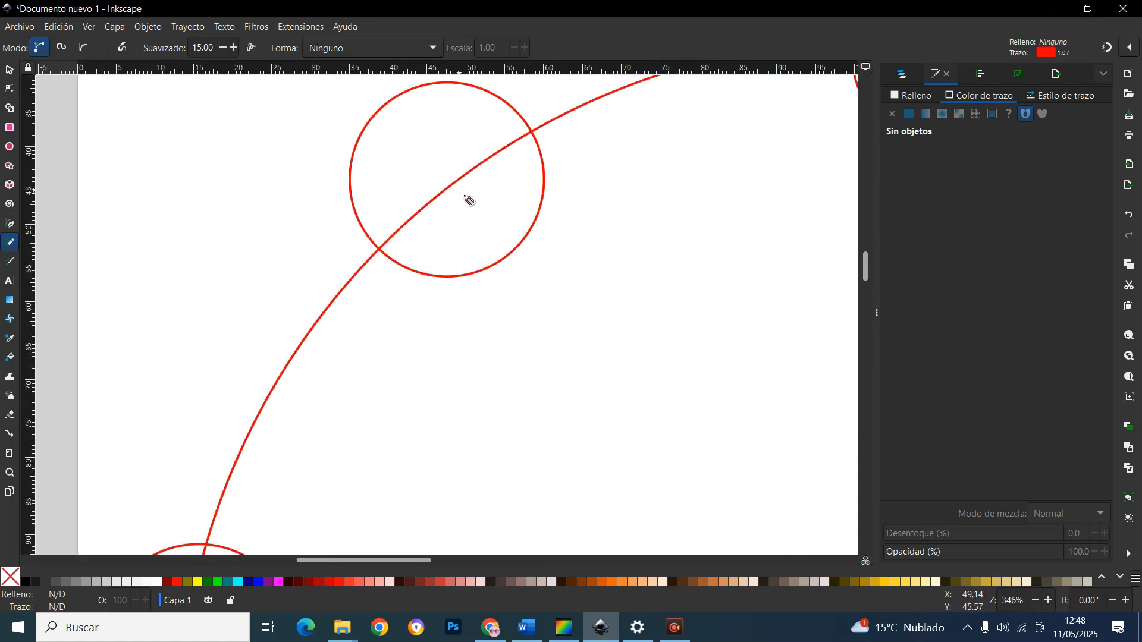
{"action": "scroll", "coordinate": [464, 189], "scroll_direction": "down", "scroll_amount": 1}
{"action": "scroll", "coordinate": [465, 189], "scroll_direction": "up", "scroll_amount": 3}
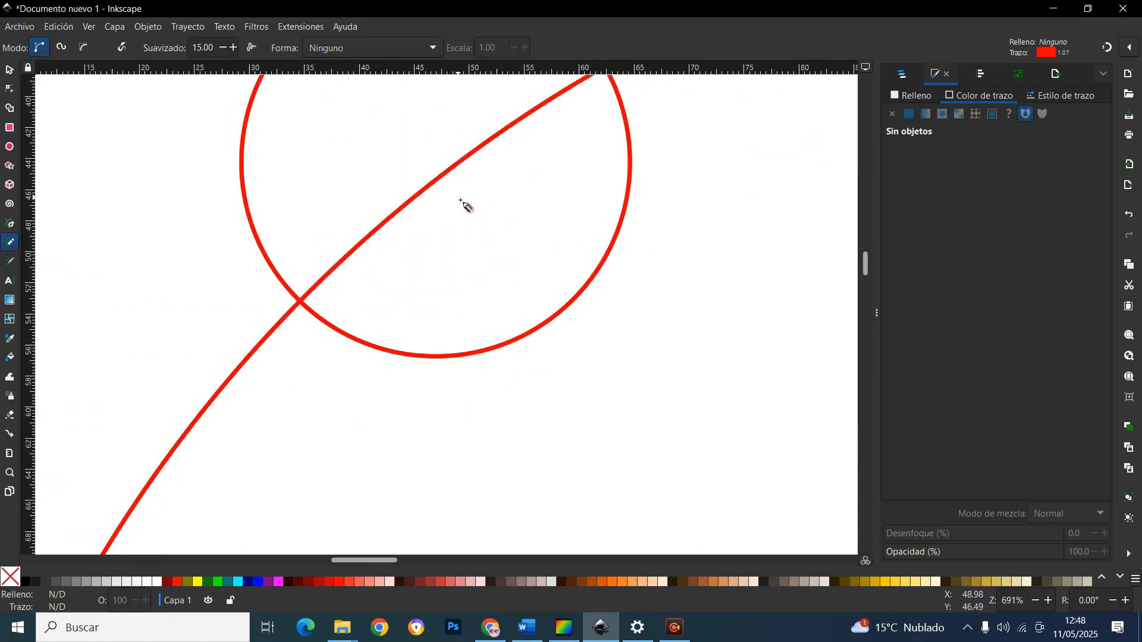
{"action": "scroll", "coordinate": [559, 225], "scroll_direction": "down", "scroll_amount": 3}
{"action": "scroll", "coordinate": [544, 238], "scroll_direction": "up", "scroll_amount": 5}
{"action": "scroll", "coordinate": [510, 313], "scroll_direction": "down", "scroll_amount": 4}
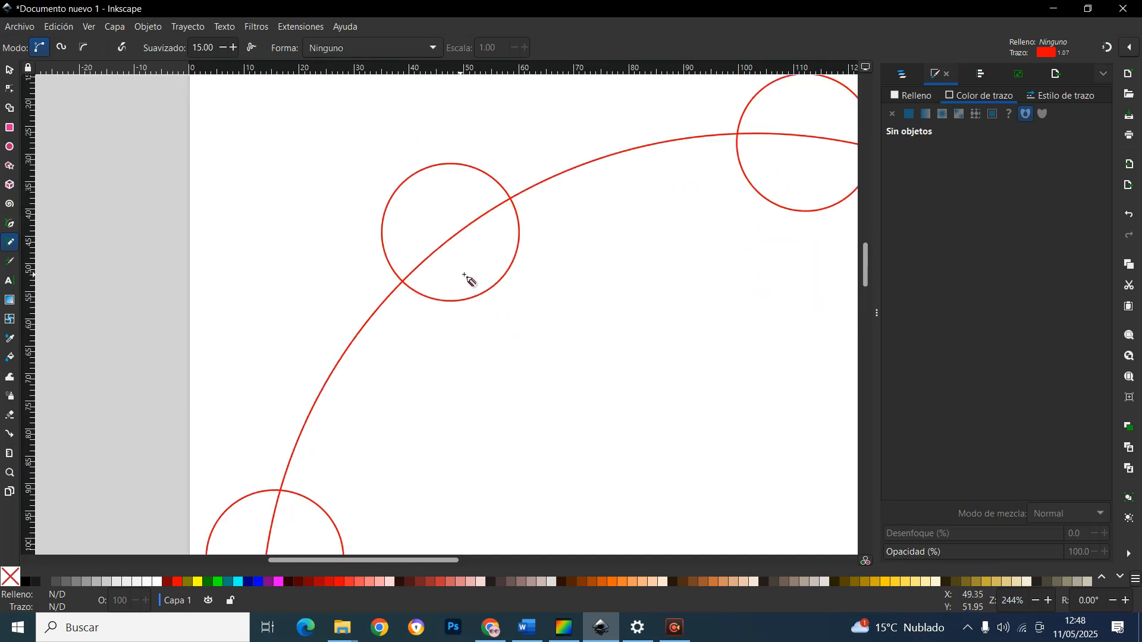
{"action": "scroll", "coordinate": [465, 275], "scroll_direction": "up", "scroll_amount": 2}
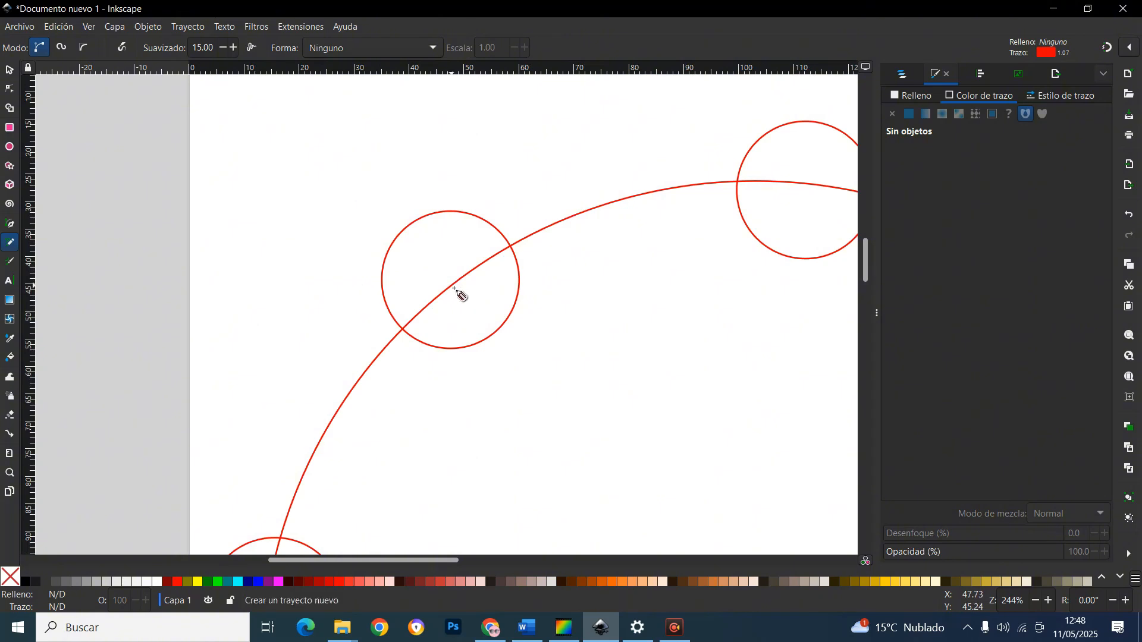
{"action": "left_click_drag", "start_coordinate": [452, 286], "coordinate": [457, 289]}
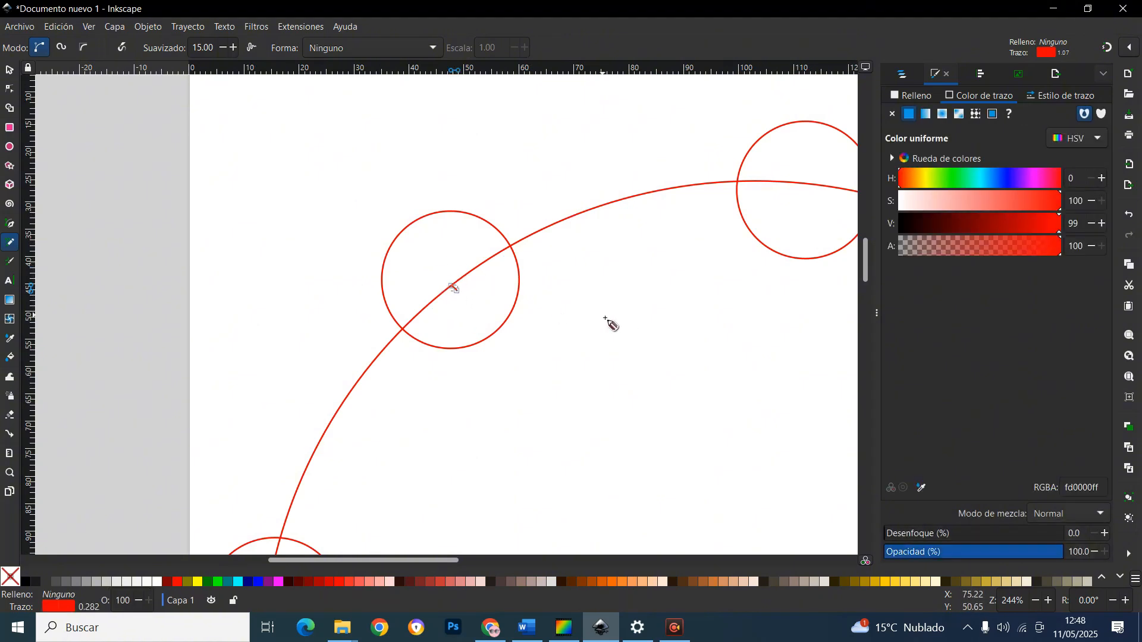
{"action": "left_click", "coordinate": [1009, 182]}
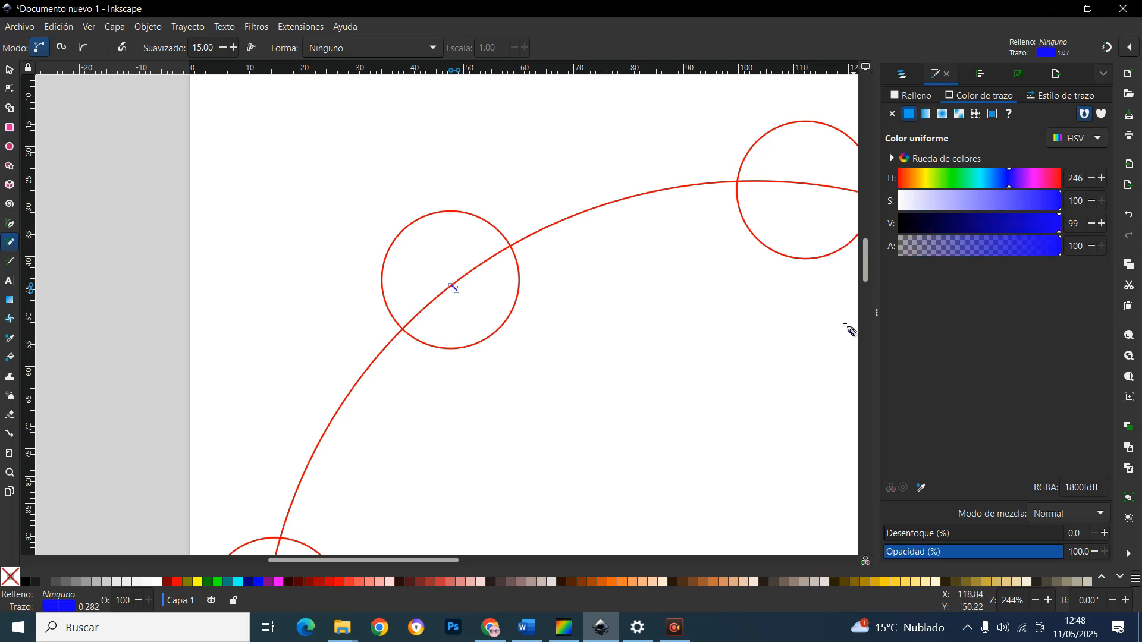
{"action": "left_click", "coordinate": [9, 74]}
{"action": "left_click", "coordinate": [284, 259]}
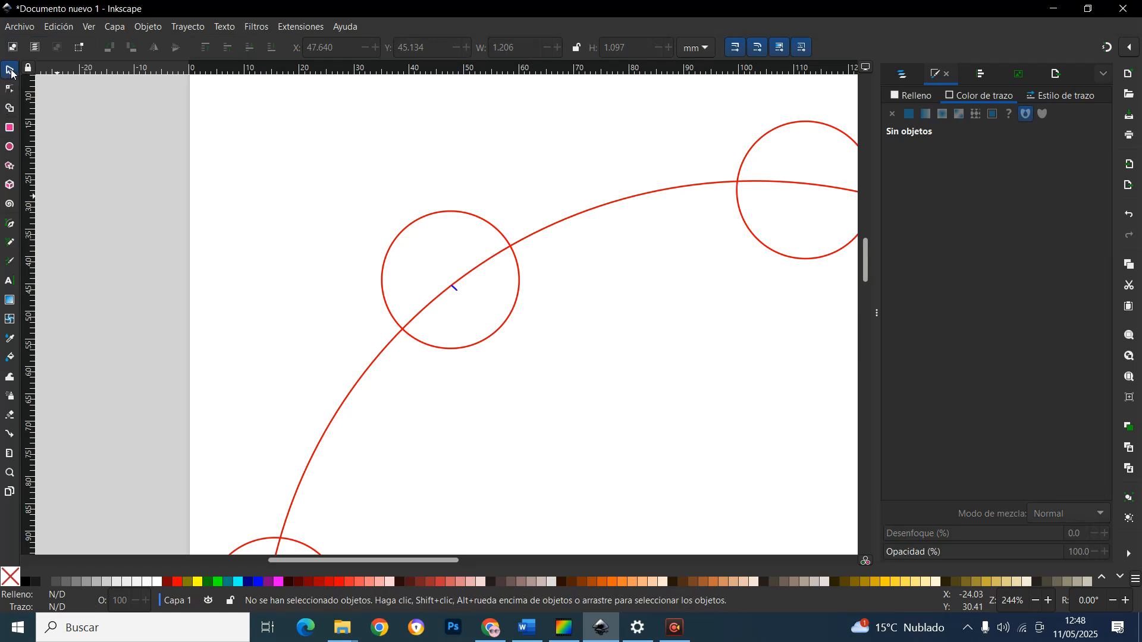
Mark the centres of the other seven small circles on the large circle with short pencil strokes
{"action": "scroll", "coordinate": [476, 298], "scroll_direction": "down", "scroll_amount": 2}
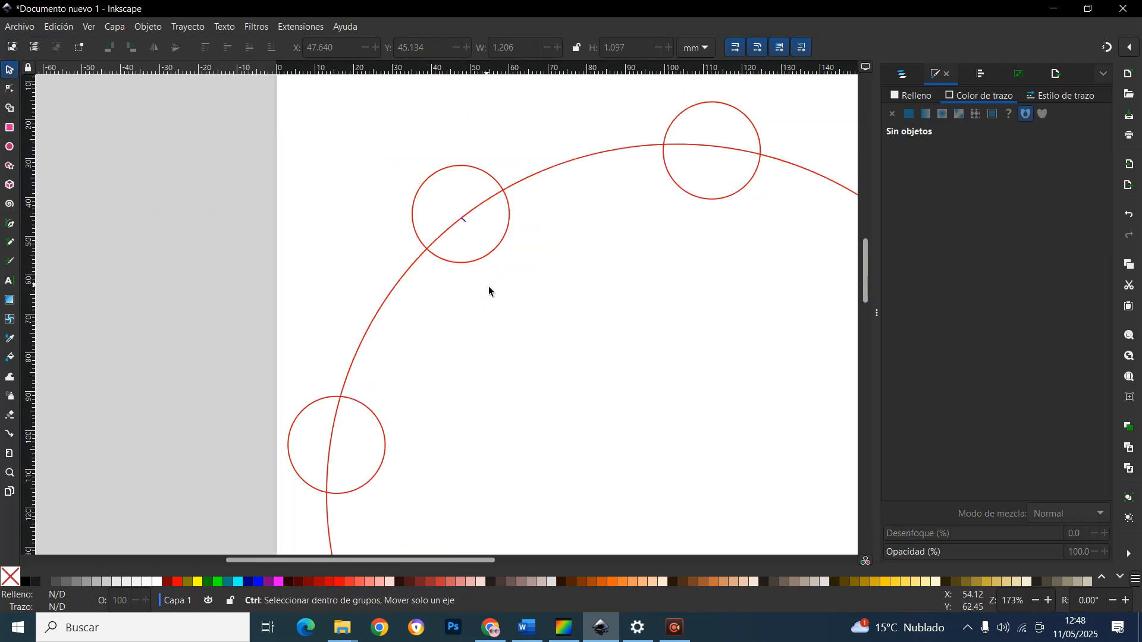
{"action": "scroll", "coordinate": [489, 290], "scroll_direction": "down", "scroll_amount": 1}
{"action": "scroll", "coordinate": [648, 278], "scroll_direction": "up", "scroll_amount": 1}
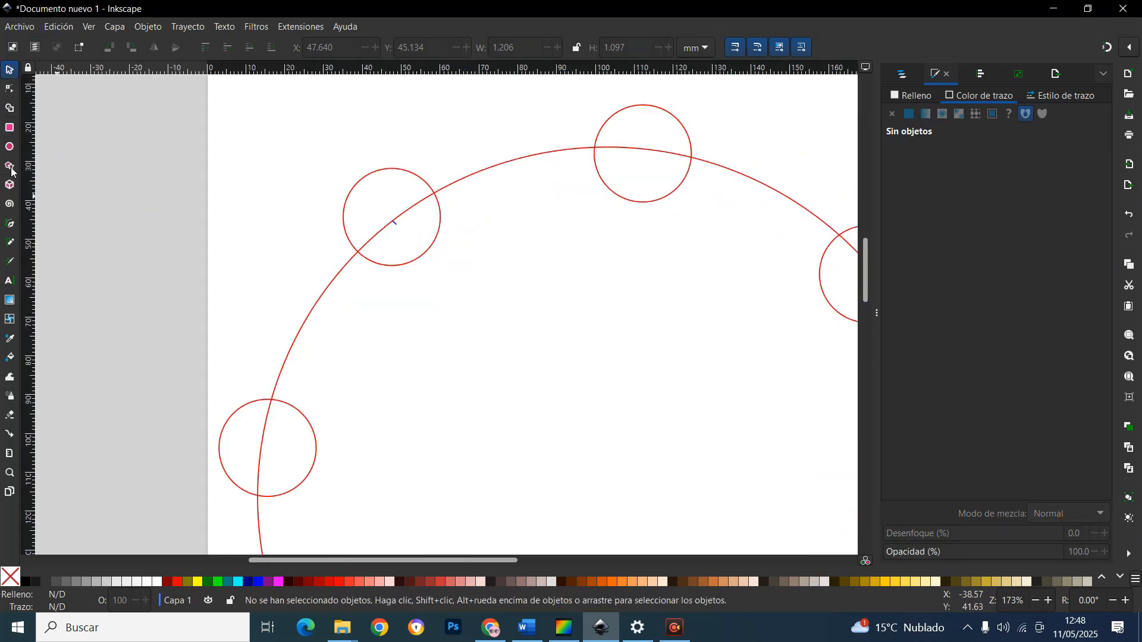
{"action": "left_click", "coordinate": [10, 244]}
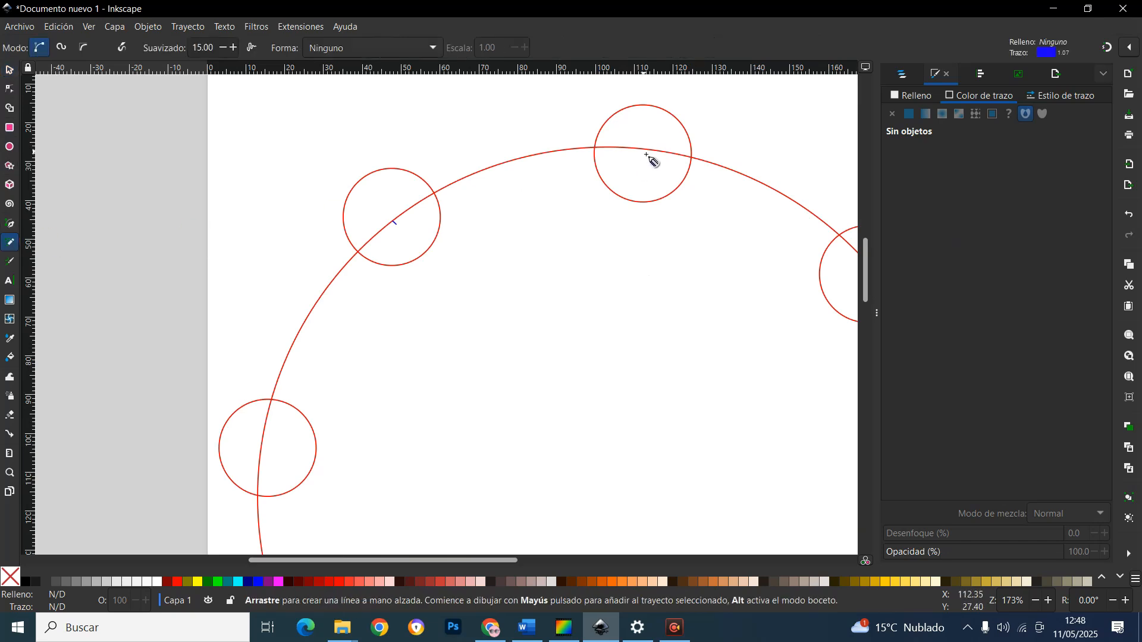
{"action": "left_click_drag", "start_coordinate": [646, 155], "coordinate": [648, 157]}
{"action": "scroll", "coordinate": [777, 309], "scroll_direction": "right", "scroll_amount": 3}
{"action": "left_click_drag", "start_coordinate": [589, 276], "coordinate": [595, 281]}
{"action": "scroll", "coordinate": [619, 310], "scroll_direction": "down", "scroll_amount": 2}
{"action": "left_click_drag", "start_coordinate": [654, 380], "coordinate": [661, 384]}
{"action": "scroll", "coordinate": [607, 392], "scroll_direction": "down", "scroll_amount": 2}
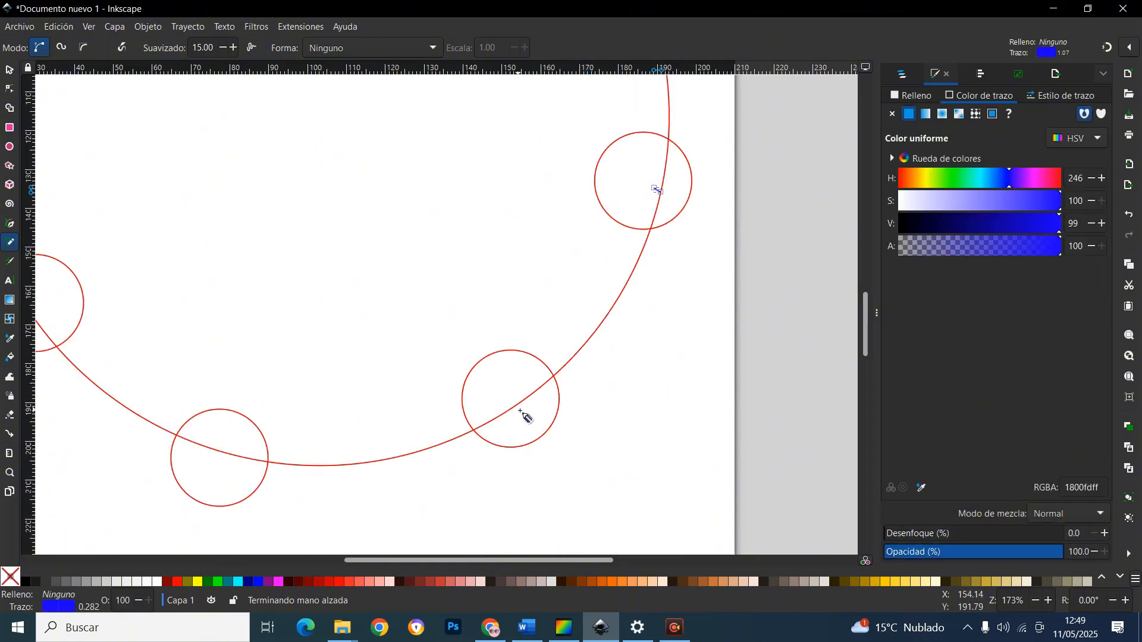
{"action": "left_click_drag", "start_coordinate": [512, 403], "coordinate": [515, 405]}
{"action": "left_click_drag", "start_coordinate": [221, 450], "coordinate": [223, 453]}
{"action": "left_click_drag", "start_coordinate": [401, 561], "coordinate": [316, 561]}
{"action": "left_click_drag", "start_coordinate": [281, 310], "coordinate": [284, 307]}
{"action": "scroll", "coordinate": [286, 307], "scroll_direction": "up", "scroll_amount": 3}
{"action": "left_click_drag", "start_coordinate": [226, 209], "coordinate": [232, 212]}
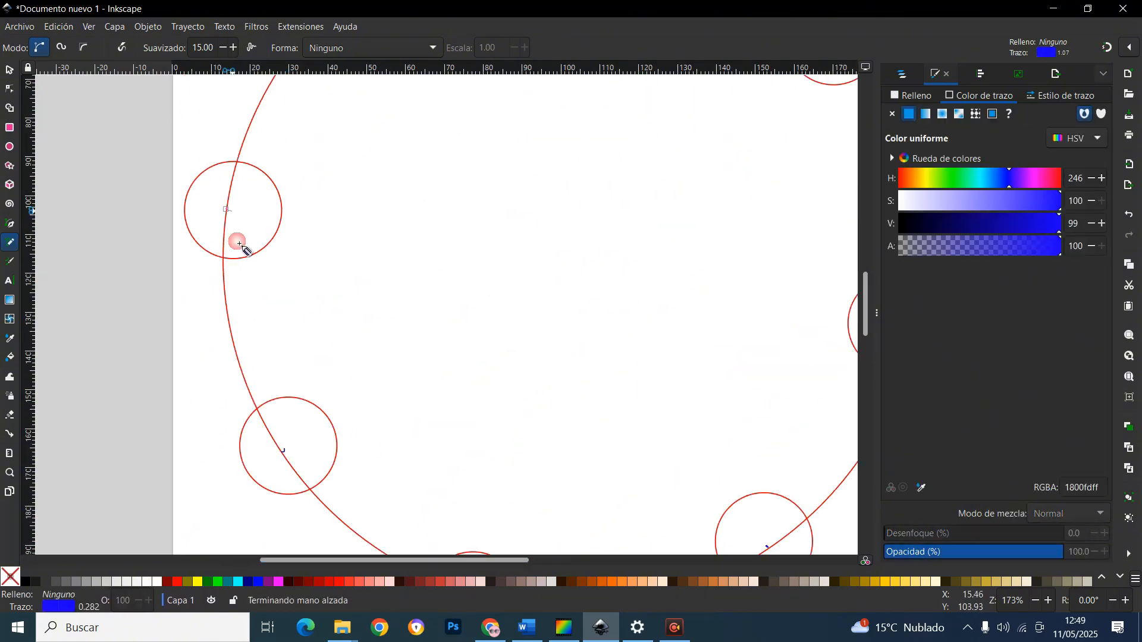
Move the small circles off the large circle's outline into a row beneath it, leaving the centre marks
{"action": "scroll", "coordinate": [350, 326], "scroll_direction": "down", "scroll_amount": 2}
{"action": "left_click", "coordinate": [10, 70]}
{"action": "scroll", "coordinate": [327, 270], "scroll_direction": "down", "scroll_amount": 3}
{"action": "left_click_drag", "start_coordinate": [326, 269], "coordinate": [311, 392]}
{"action": "left_click_drag", "start_coordinate": [409, 351], "coordinate": [343, 395]}
{"action": "left_click_drag", "start_coordinate": [547, 320], "coordinate": [398, 394]}
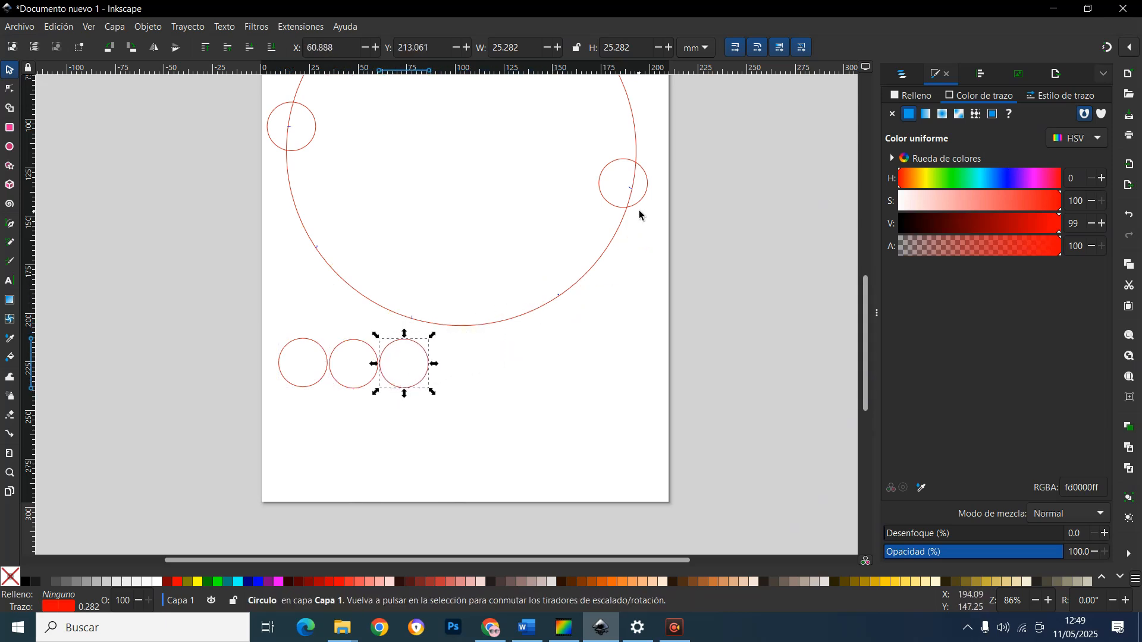
{"action": "left_click_drag", "start_coordinate": [637, 215], "coordinate": [502, 398]}
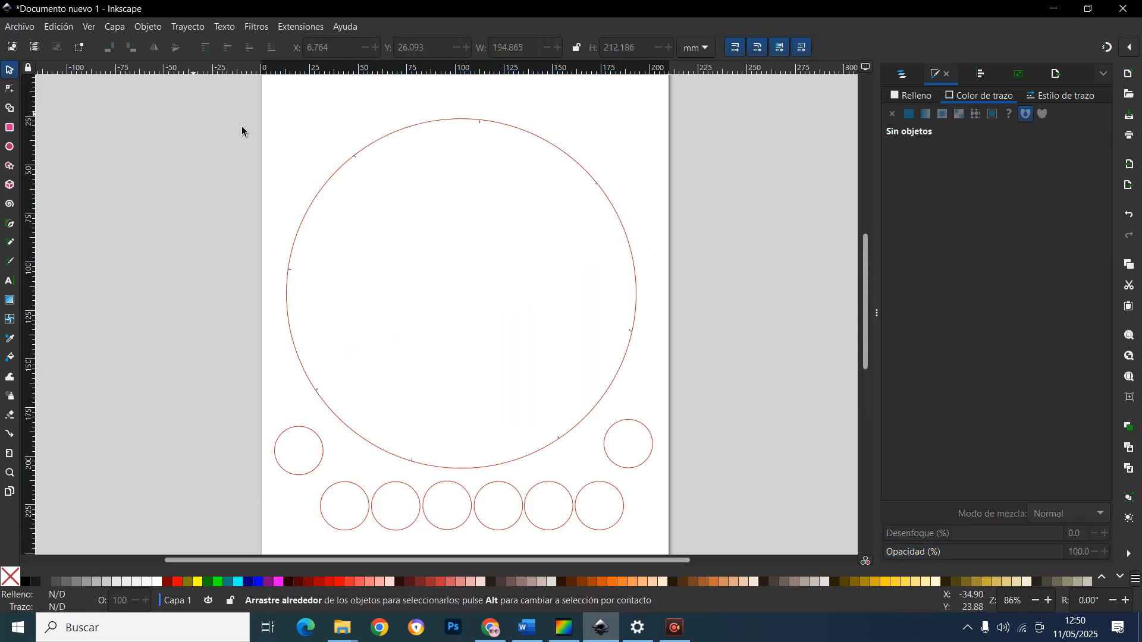
Select all the objects and move them up together towards the top of the page
{"action": "left_click_drag", "start_coordinate": [188, 113], "coordinate": [747, 410]}
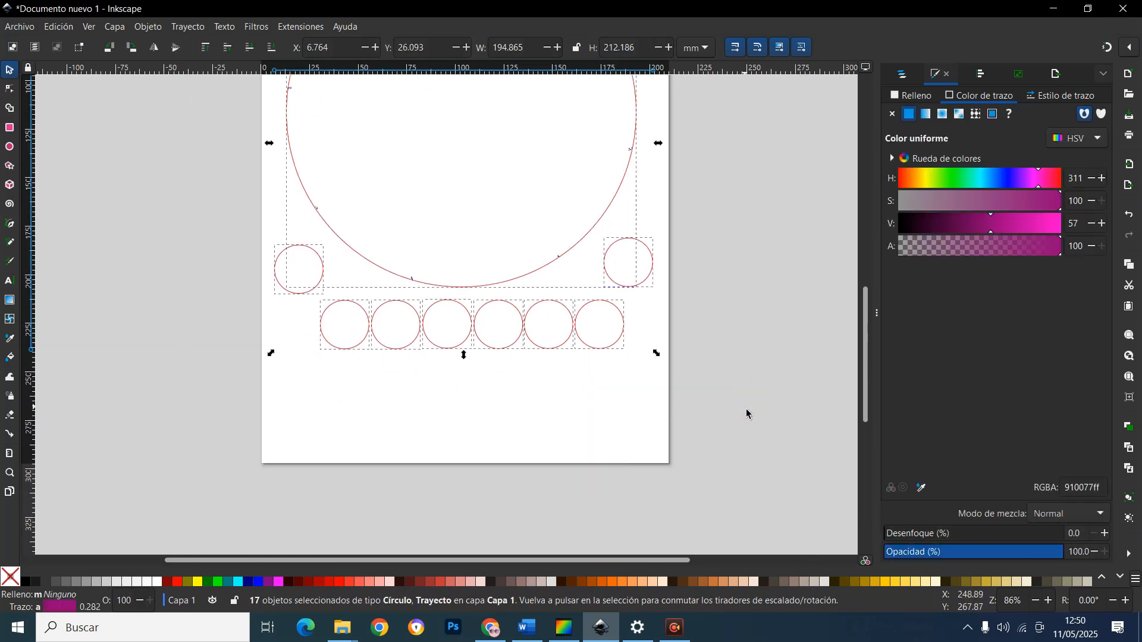
{"action": "scroll", "coordinate": [708, 421], "scroll_direction": "up", "scroll_amount": 5}
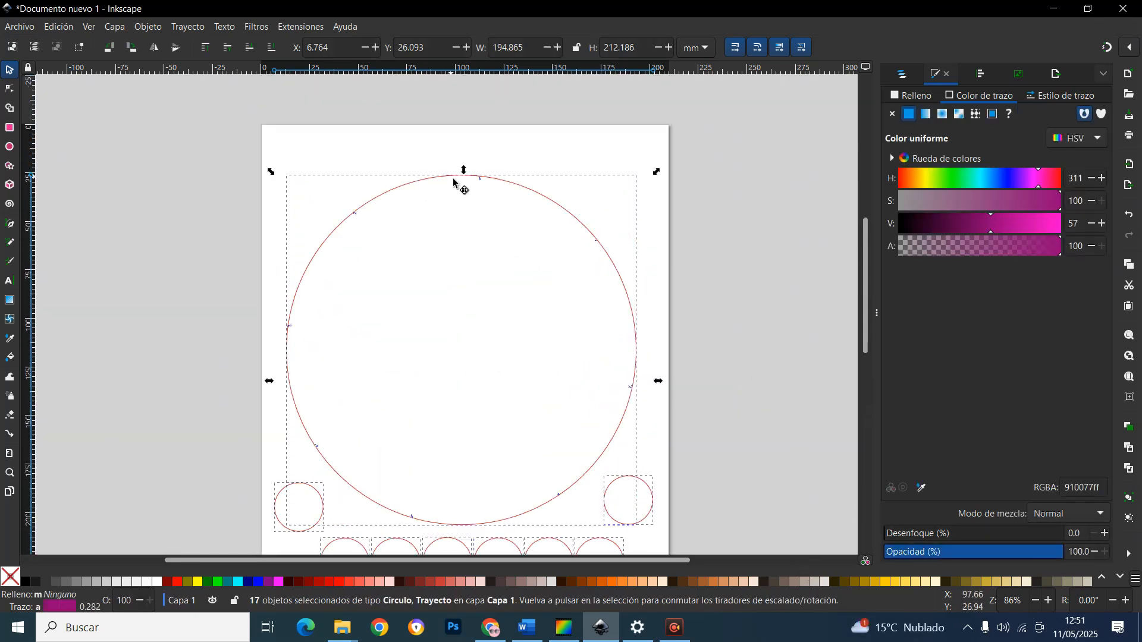
{"action": "left_click_drag", "start_coordinate": [450, 185], "coordinate": [451, 133]}
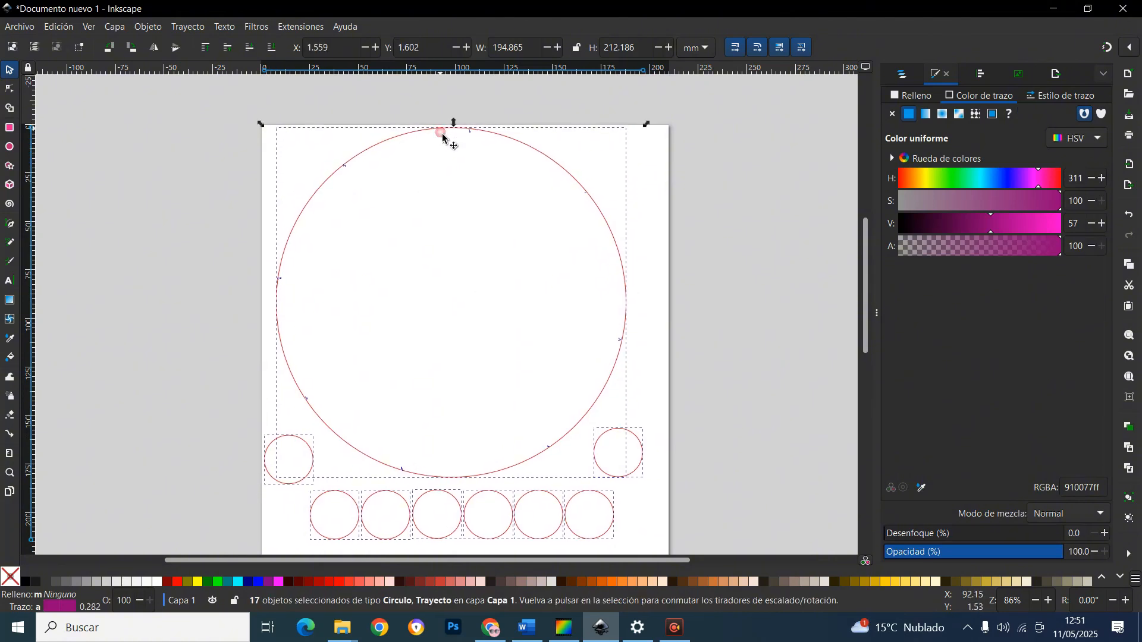
{"action": "scroll", "coordinate": [605, 365], "scroll_direction": "down", "scroll_amount": 3}
{"action": "left_click", "coordinate": [686, 395]}
{"action": "scroll", "coordinate": [520, 396], "scroll_direction": "down", "scroll_amount": 3}
{"action": "scroll", "coordinate": [520, 396], "scroll_direction": "up", "scroll_amount": 3}
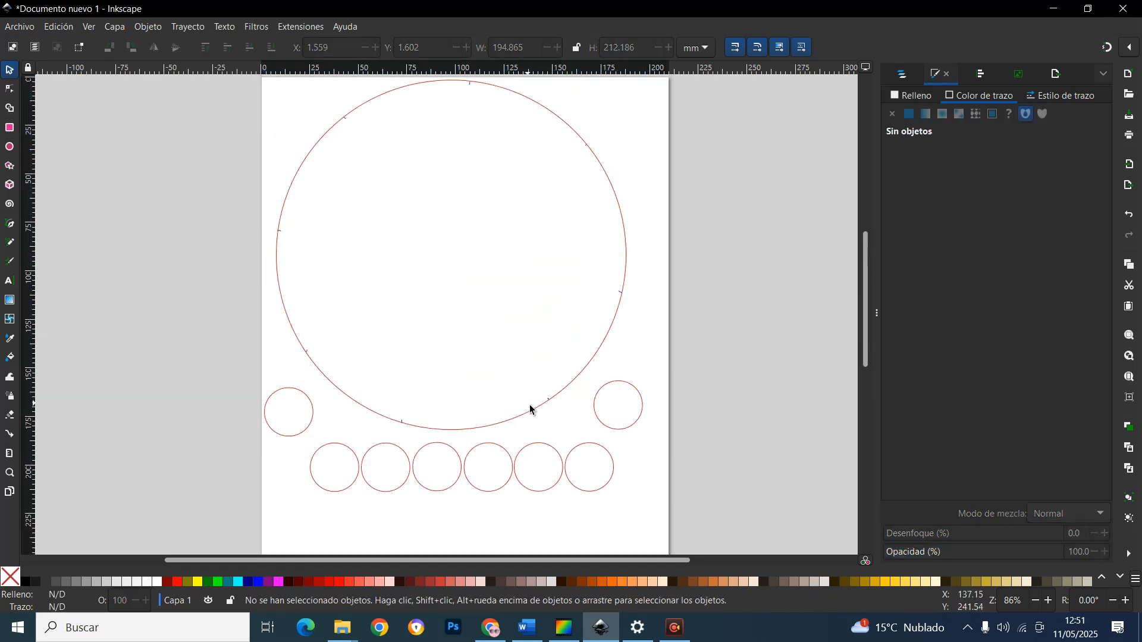
Nudge the right-side circle and the rightmost circle of the bottom row slightly upward
{"action": "scroll", "coordinate": [530, 408], "scroll_direction": "down", "scroll_amount": 2}
{"action": "scroll", "coordinate": [513, 380], "scroll_direction": "down", "scroll_amount": 1}
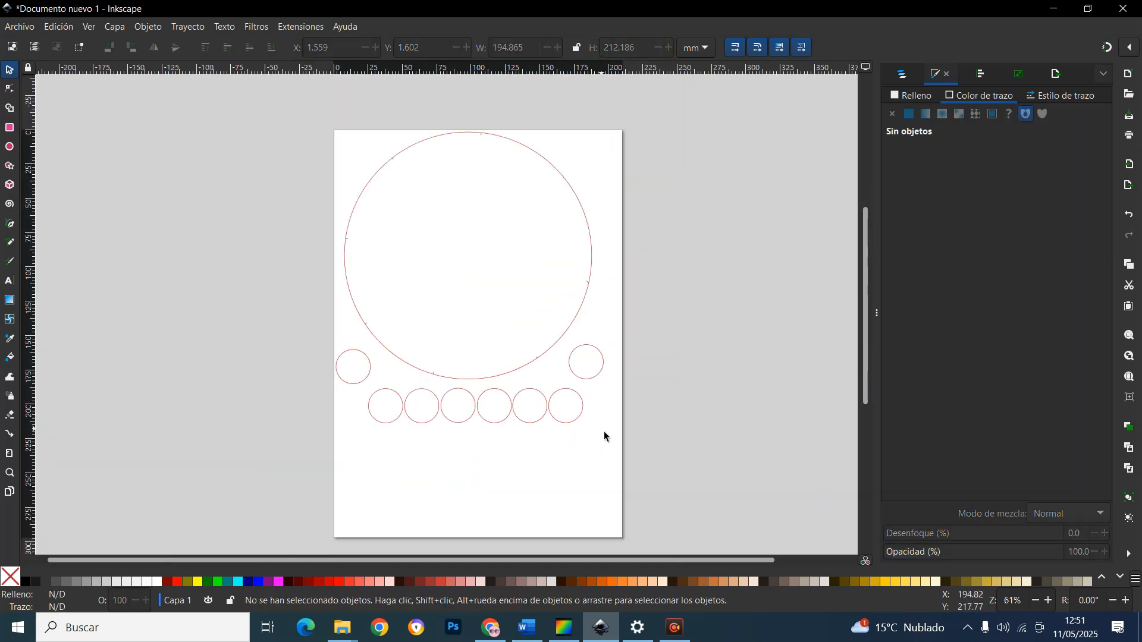
{"action": "left_click_drag", "start_coordinate": [596, 381], "coordinate": [595, 375]}
{"action": "left_click_drag", "start_coordinate": [584, 417], "coordinate": [585, 412]}
{"action": "left_click", "coordinate": [584, 415]}
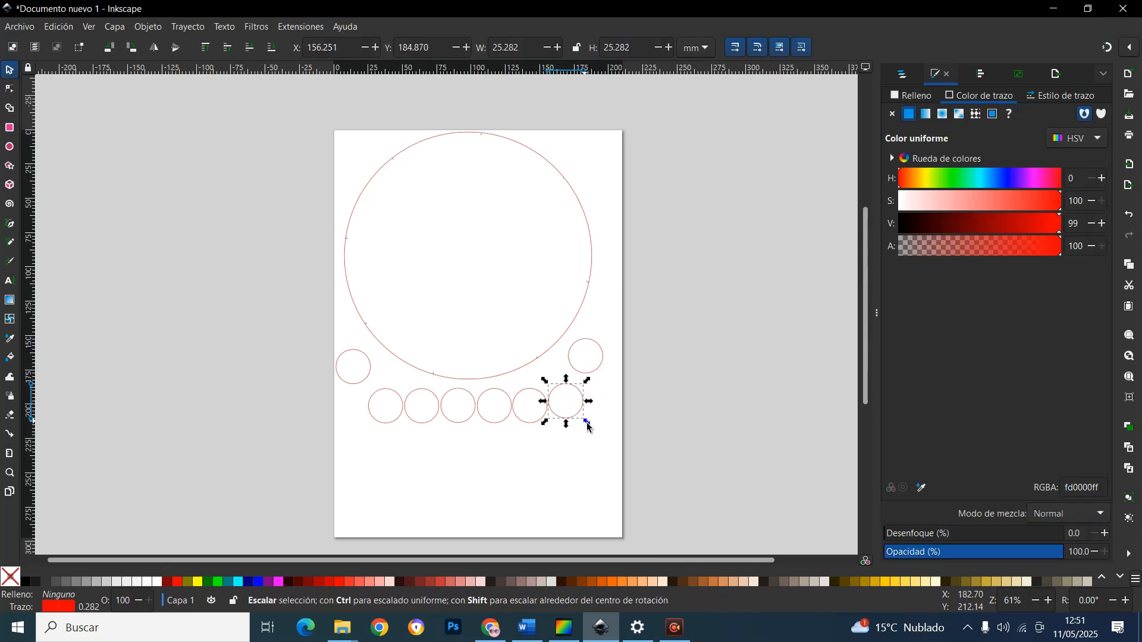
{"action": "scroll", "coordinate": [390, 216], "scroll_direction": "up", "scroll_amount": 3}
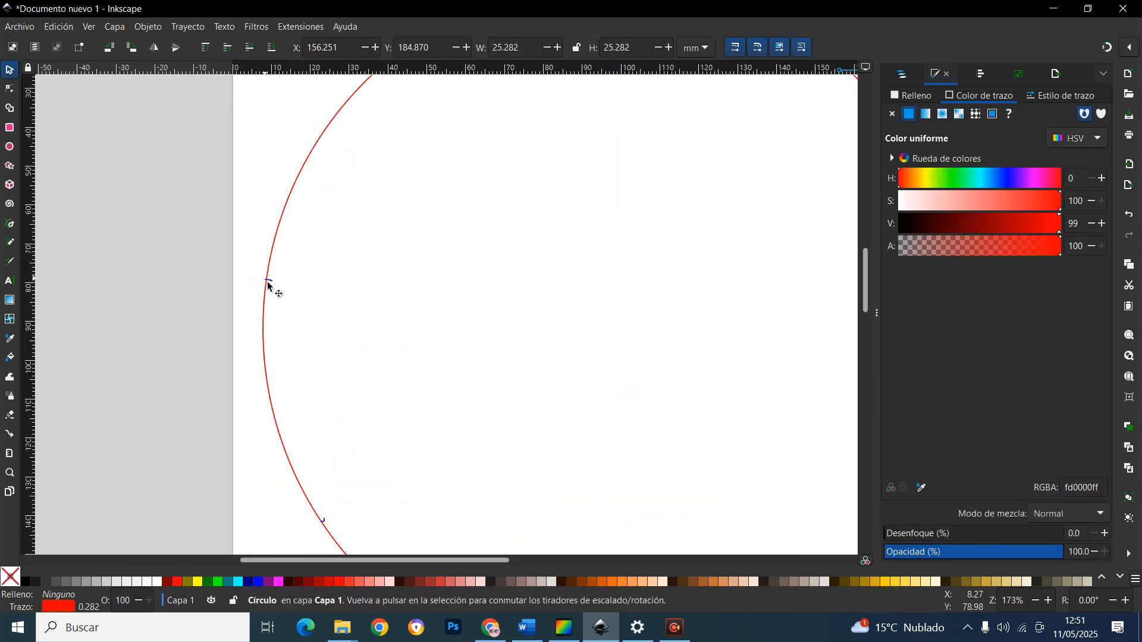
Create a text object reading LETRAS GALEGAS 2025 near the large circle
{"action": "scroll", "coordinate": [393, 500], "scroll_direction": "down", "scroll_amount": 3}
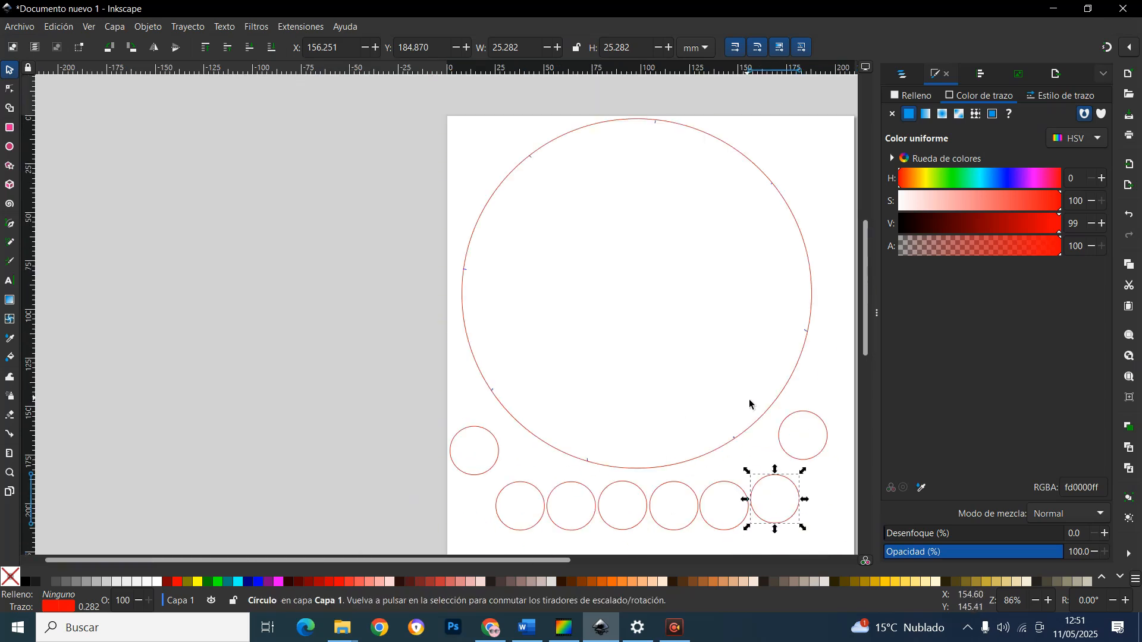
{"action": "scroll", "coordinate": [748, 399], "scroll_direction": "up", "scroll_amount": 1}
{"action": "scroll", "coordinate": [772, 433], "scroll_direction": "up", "scroll_amount": 1}
{"action": "scroll", "coordinate": [770, 437], "scroll_direction": "down", "scroll_amount": 1}
{"action": "scroll", "coordinate": [764, 448], "scroll_direction": "down", "scroll_amount": 1}
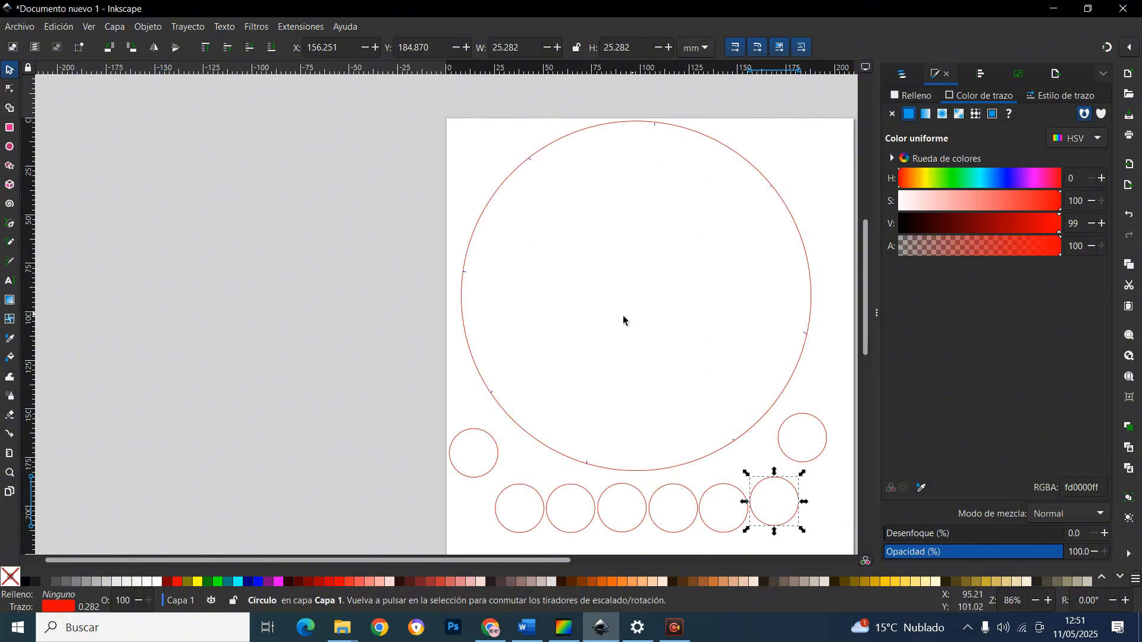
{"action": "left_click", "coordinate": [10, 282]}
{"action": "left_click", "coordinate": [507, 276]}
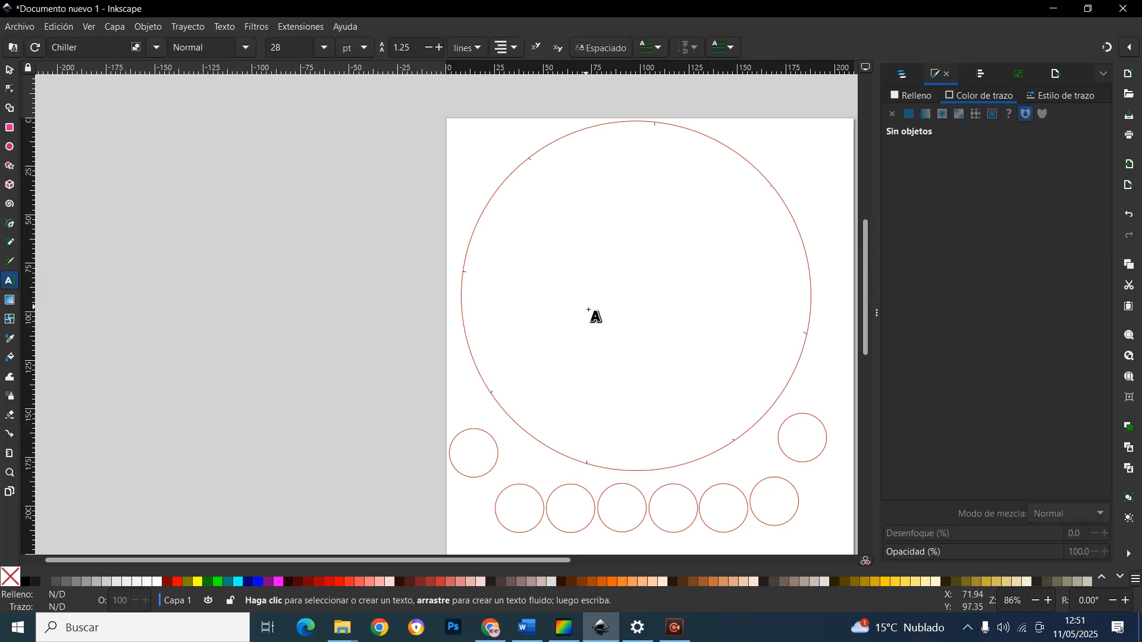
{"action": "type", "text": "LETRA"}
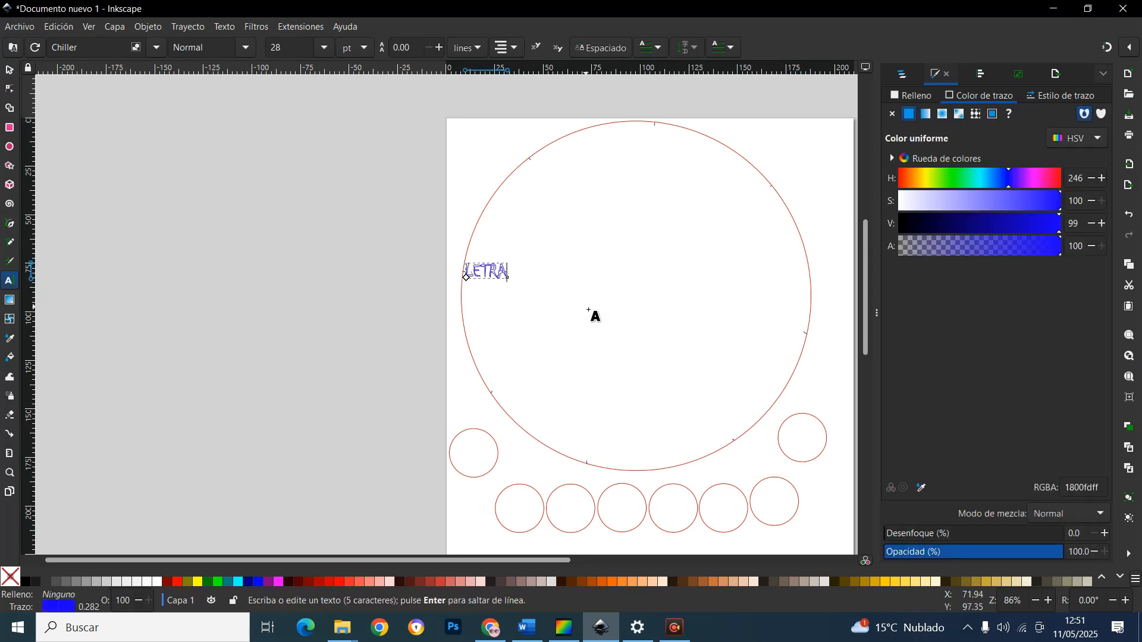
{"action": "type", "text": "S "}
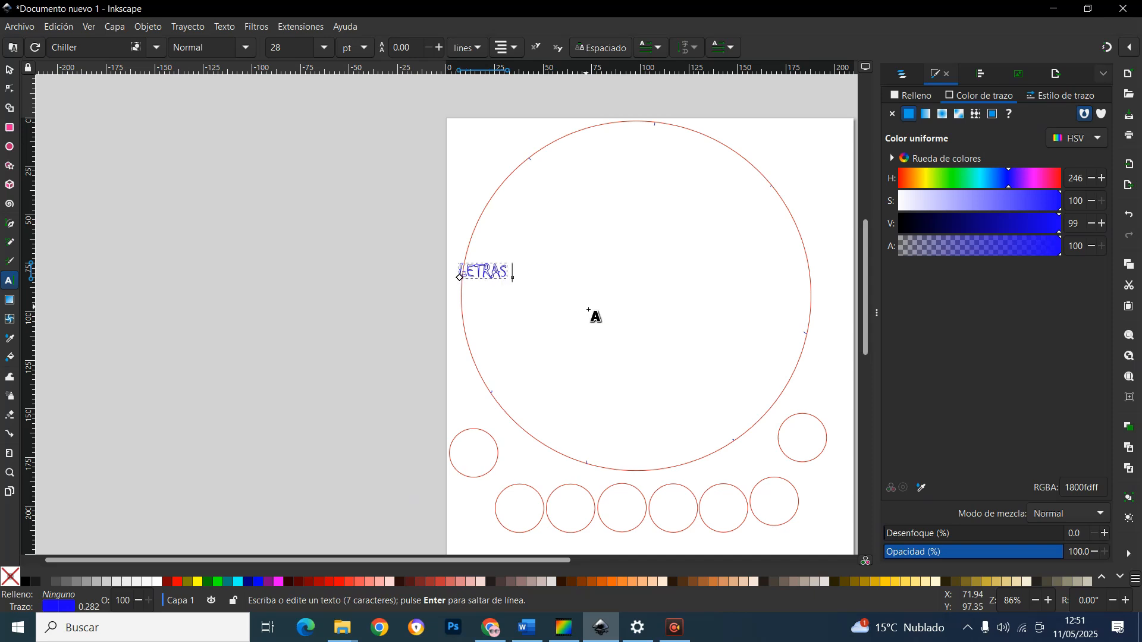
{"action": "type", "text": "GALE"}
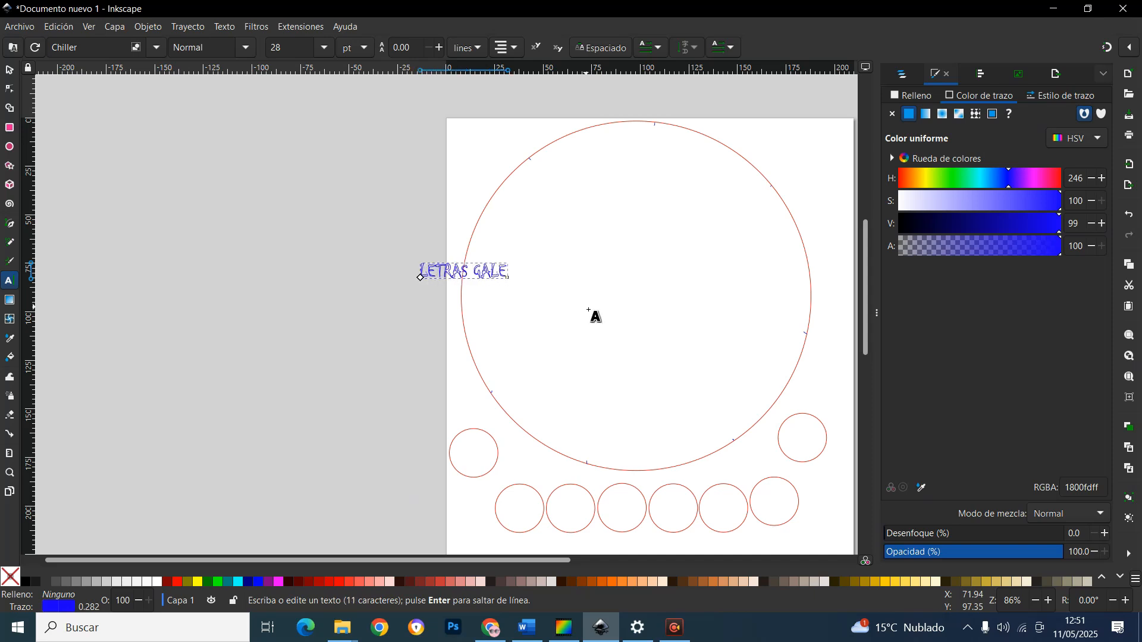
{"action": "type", "text": "GAS 2025."}
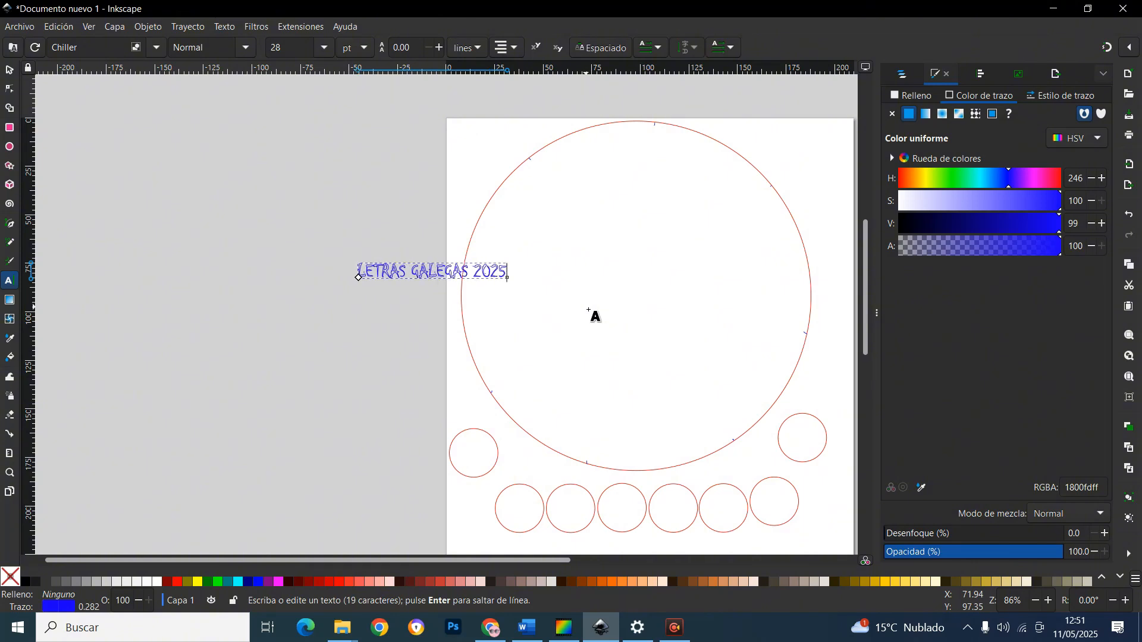
Move the title text inside the large circle and enlarge it to about 108 mm wide
{"action": "left_click", "coordinate": [9, 70]}
{"action": "left_click_drag", "start_coordinate": [469, 279], "coordinate": [654, 290]}
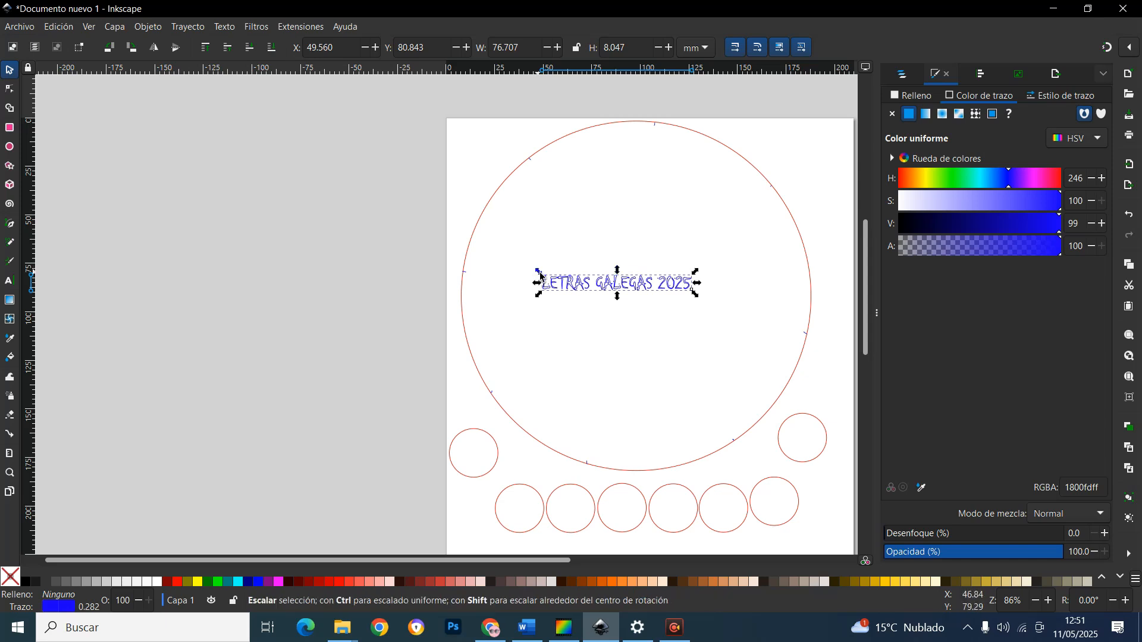
{"action": "left_click_drag", "start_coordinate": [539, 272], "coordinate": [483, 260]}
{"action": "left_click", "coordinate": [638, 255]}
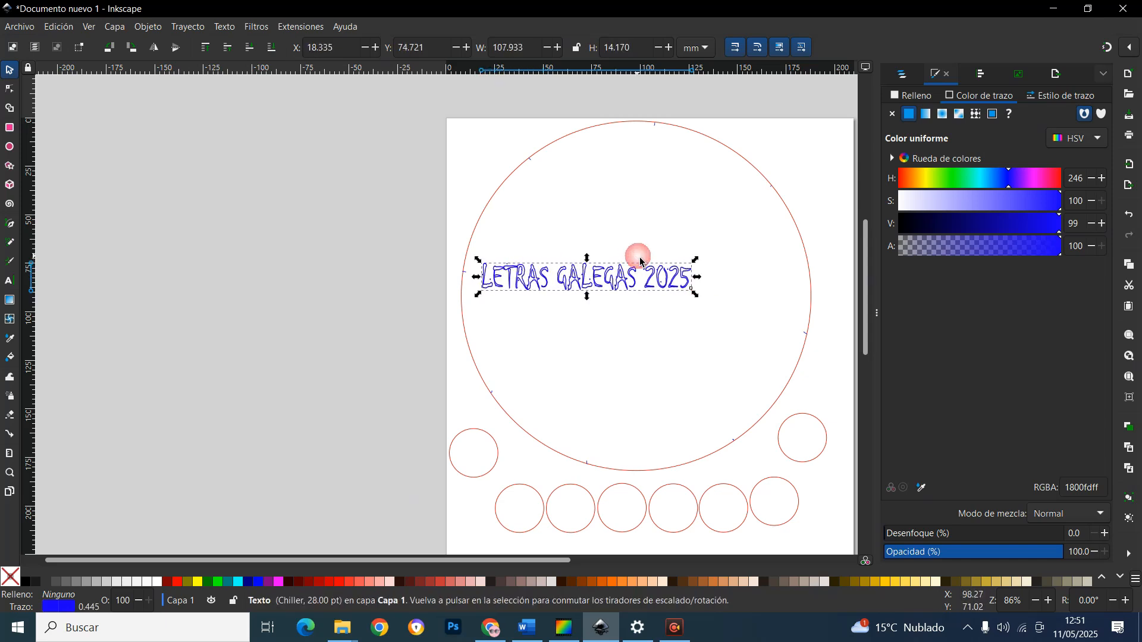
{"action": "left_click_drag", "start_coordinate": [677, 265], "coordinate": [716, 248]}
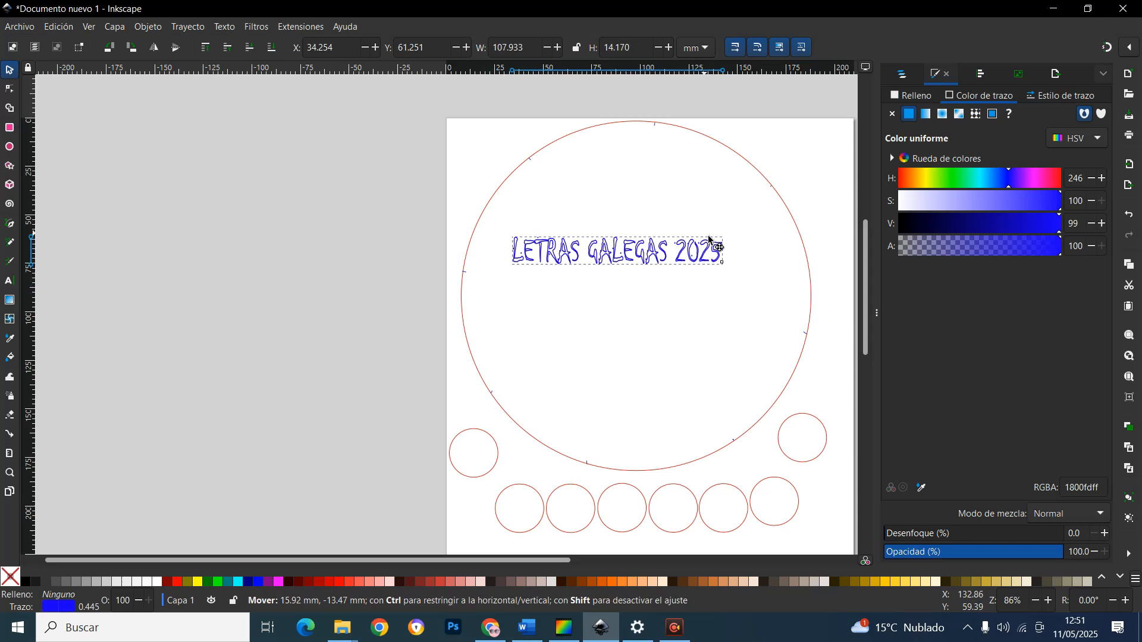
Try changing the title's font to Calibri, then return it to Chiller
{"action": "double_click", "coordinate": [689, 261]}
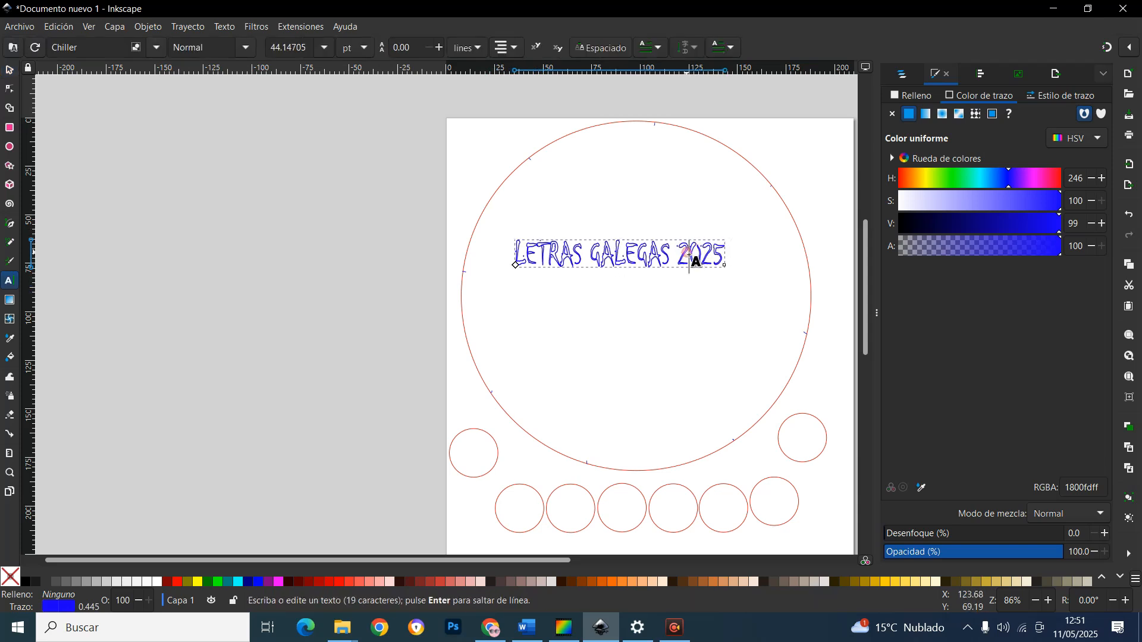
{"action": "triple_click", "coordinate": [632, 262]}
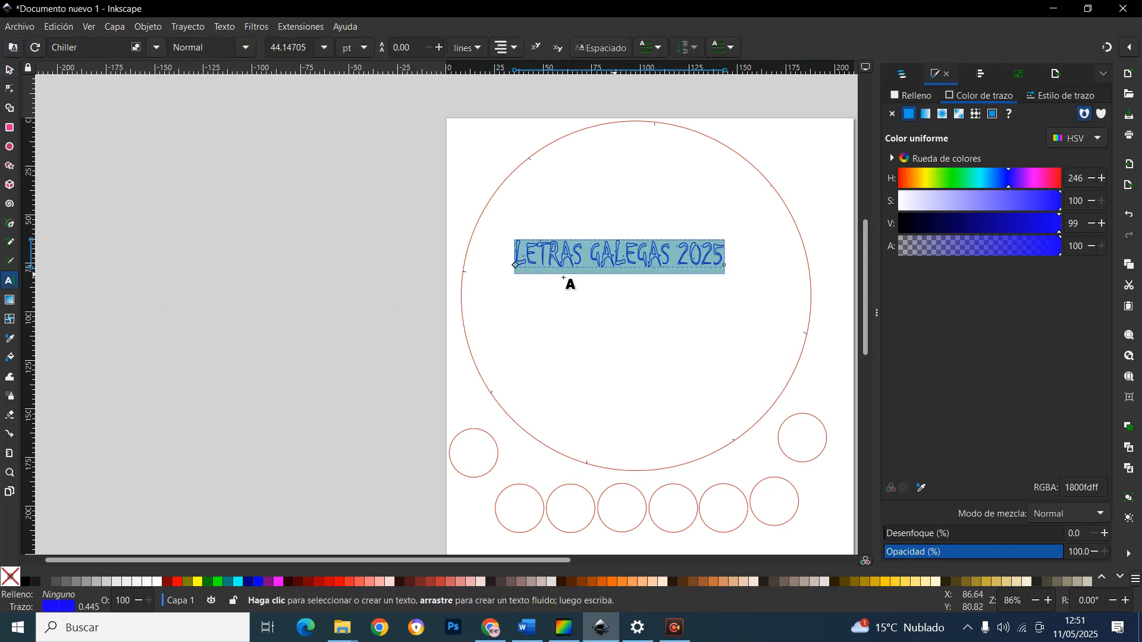
{"action": "left_click", "coordinate": [157, 47]}
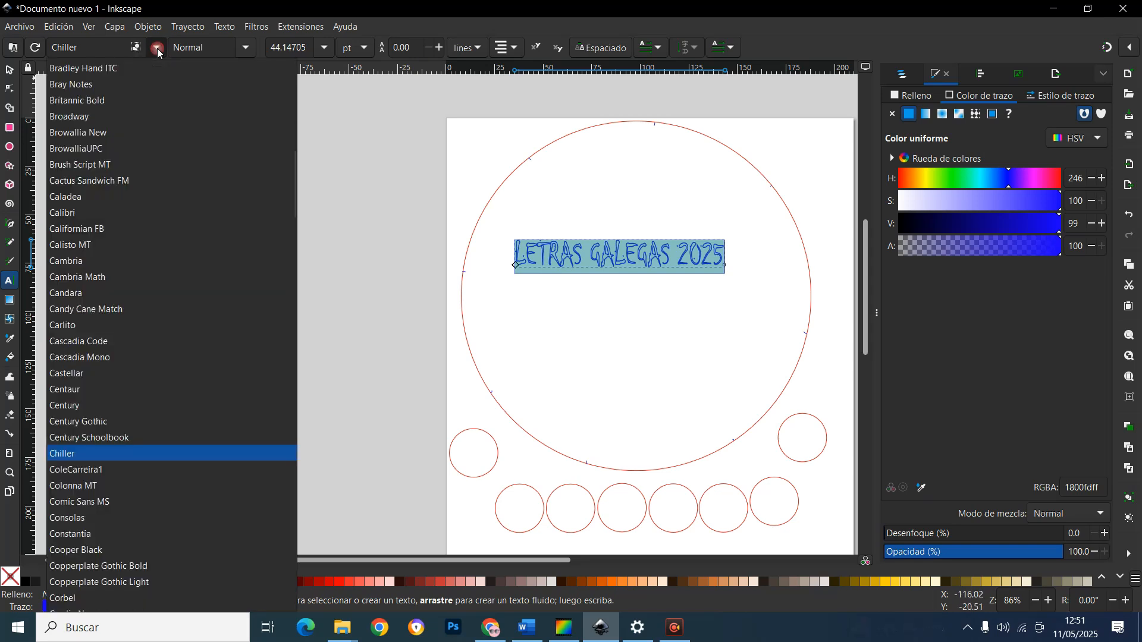
{"action": "left_click", "coordinate": [147, 219]}
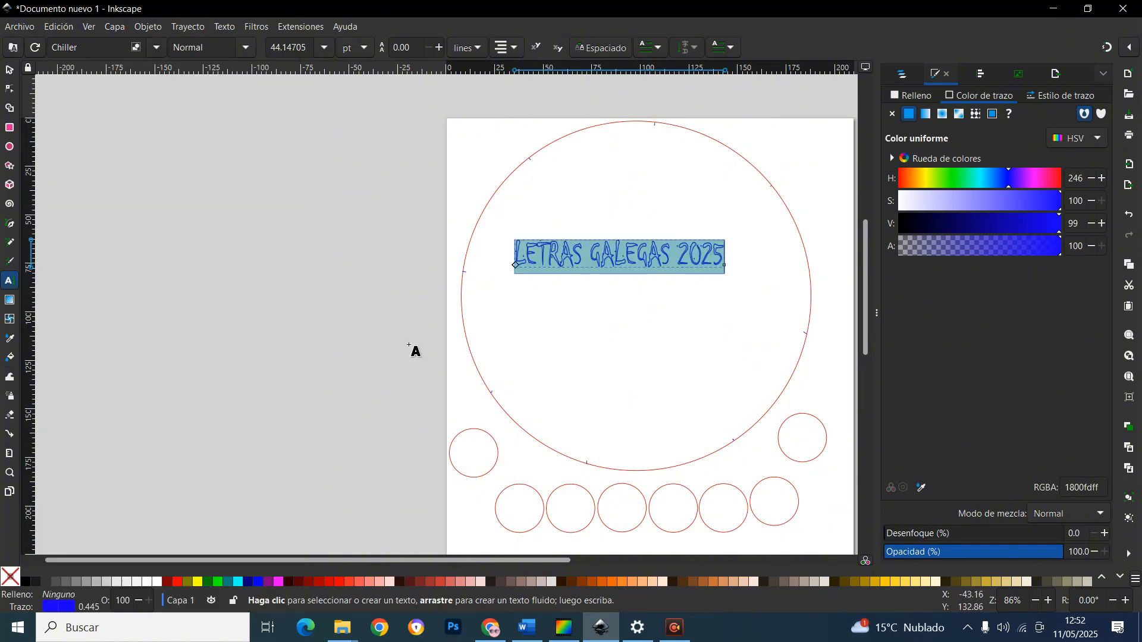
{"action": "left_click", "coordinate": [156, 49]}
{"action": "scroll", "coordinate": [128, 357], "scroll_direction": "down", "scroll_amount": 20}
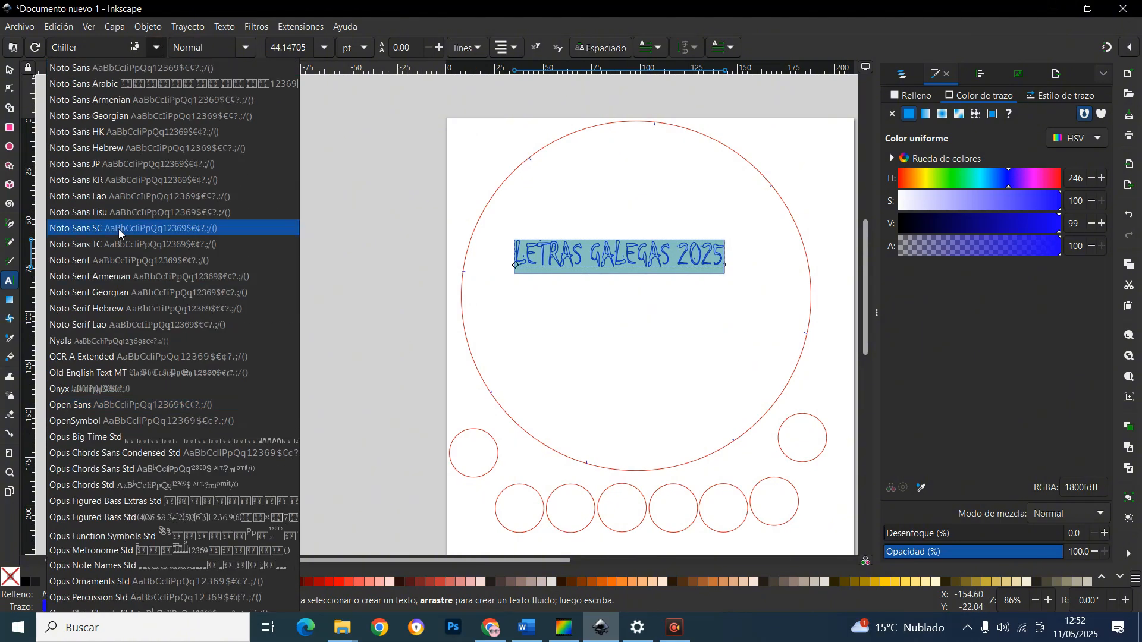
{"action": "left_click", "coordinate": [689, 235]}
Enlarge the title to about 152 mm wide and position it across the middle of the large circle
{"action": "left_click", "coordinate": [324, 48]}
{"action": "left_click", "coordinate": [290, 464]}
{"action": "left_click", "coordinate": [9, 70]}
{"action": "left_click_drag", "start_coordinate": [594, 253], "coordinate": [640, 288]}
{"action": "left_click_drag", "start_coordinate": [775, 309], "coordinate": [741, 299]}
{"action": "left_click_drag", "start_coordinate": [690, 282], "coordinate": [728, 226]}
{"action": "left_click_drag", "start_coordinate": [777, 241], "coordinate": [724, 305]}
{"action": "left_click_drag", "start_coordinate": [748, 309], "coordinate": [787, 320]}
{"action": "left_click", "coordinate": [648, 357]}
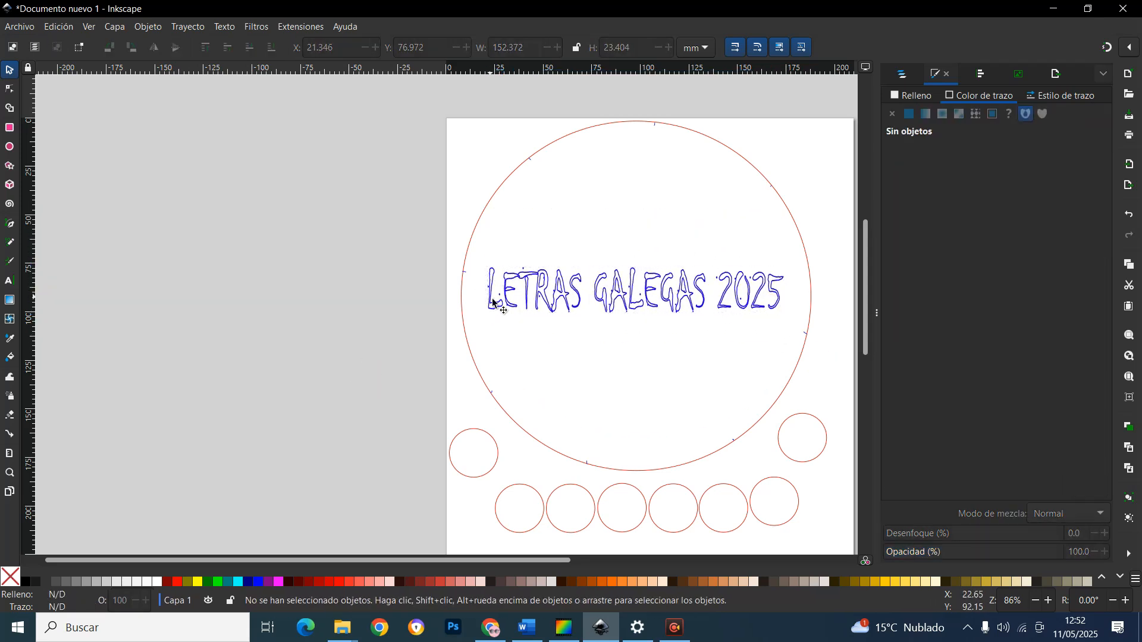
Add a second text reading FOLIADA! below the title inside the large circle
{"action": "left_click", "coordinate": [494, 304]}
{"action": "left_click", "coordinate": [9, 281]}
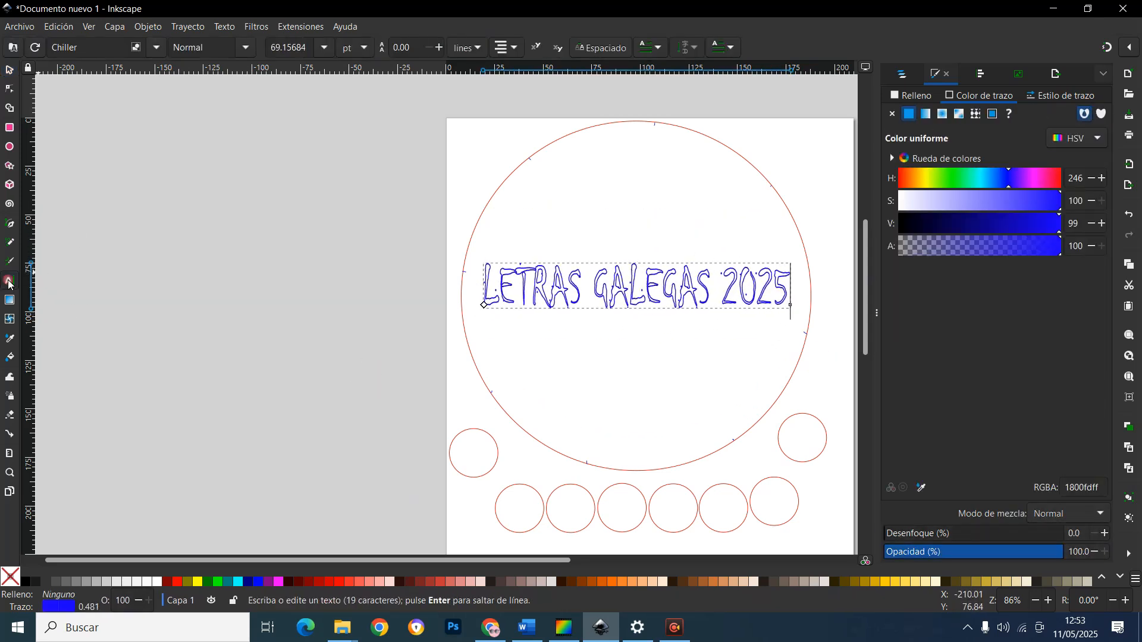
{"action": "left_click", "coordinate": [575, 396]}
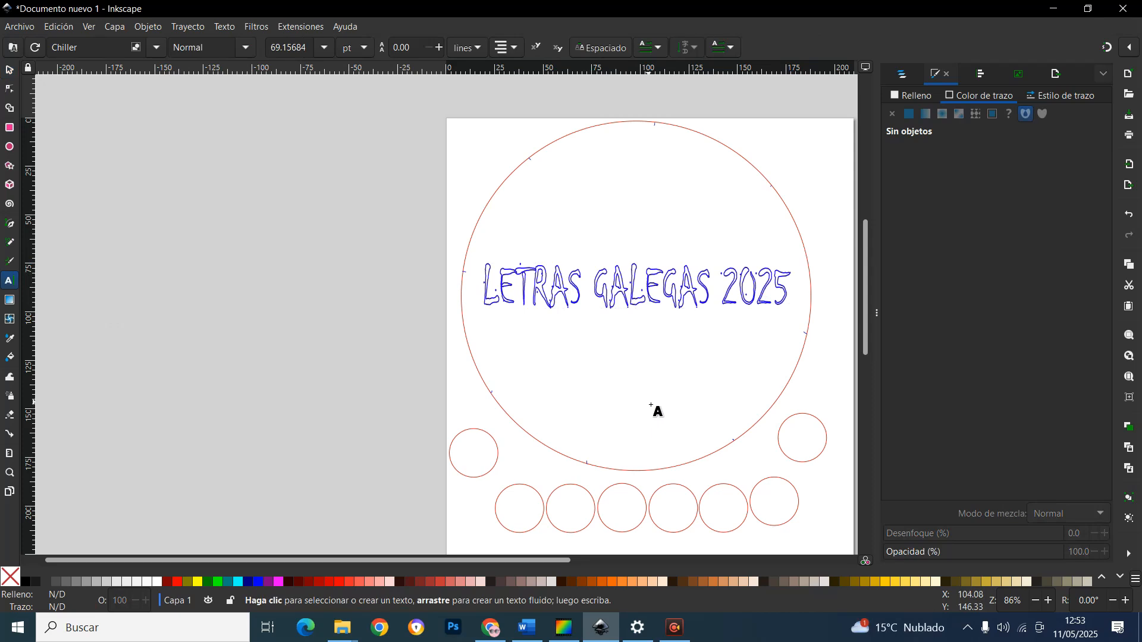
{"action": "type", "text": "FOLI"}
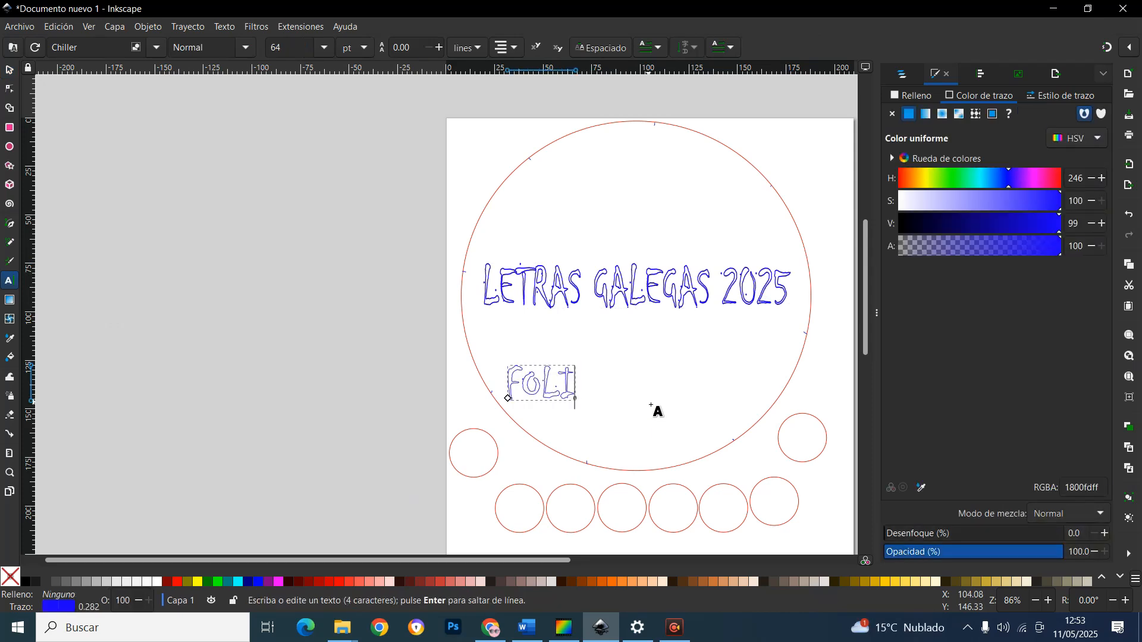
{"action": "type", "text": "ADA!"}
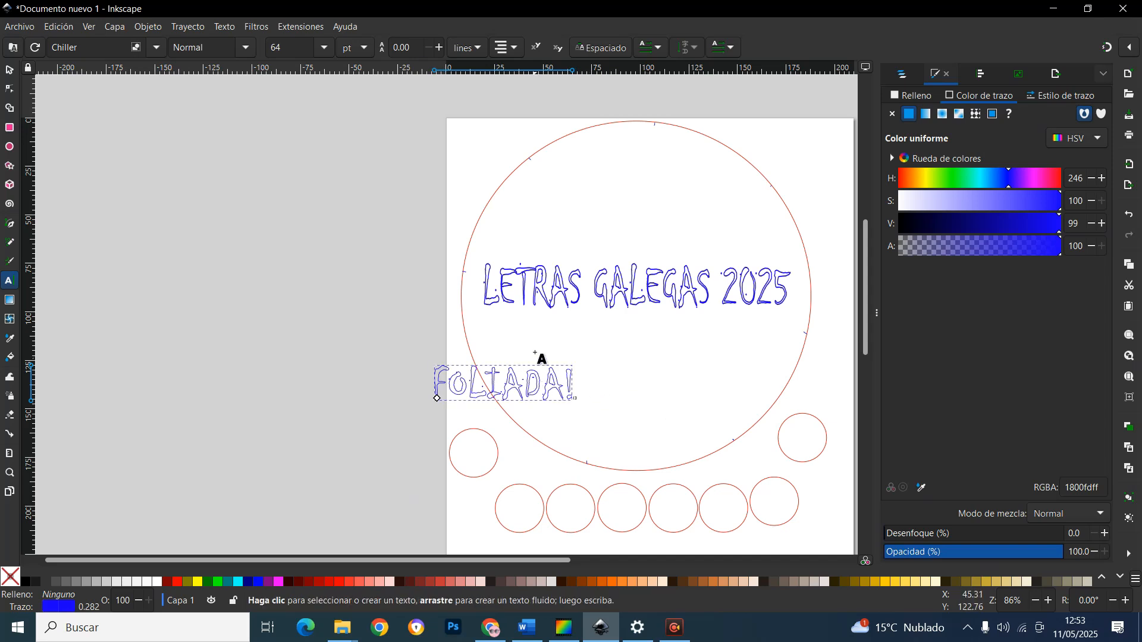
Move FOLIADA! towards the lower right of the circle and shrink it to about 59 mm wide
{"action": "left_click", "coordinate": [11, 73]}
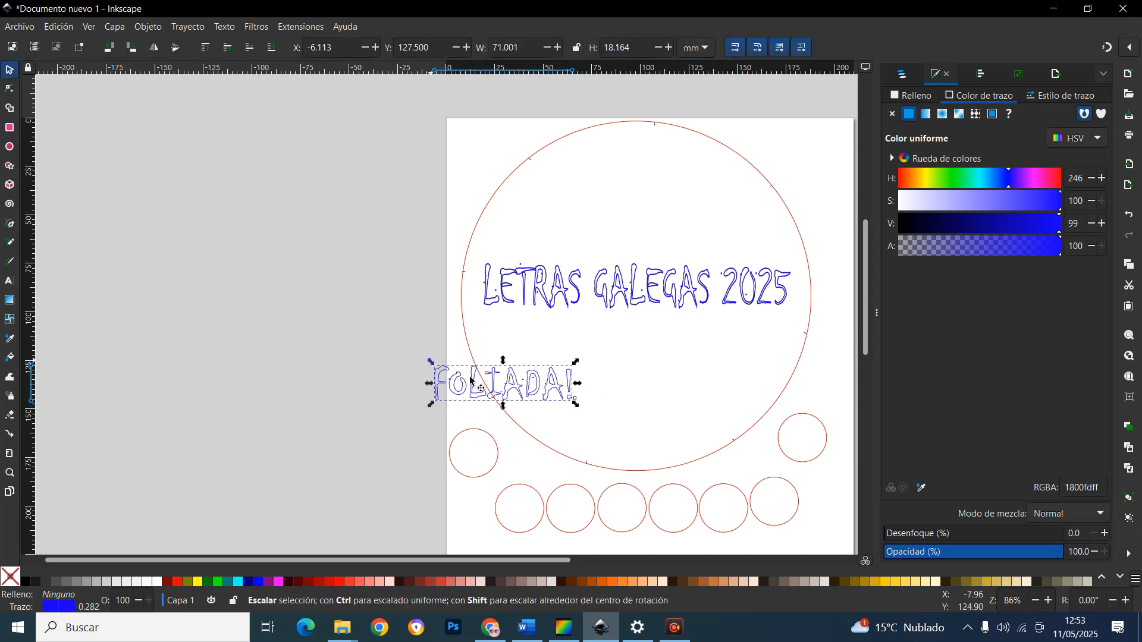
{"action": "left_click_drag", "start_coordinate": [514, 391], "coordinate": [704, 387]}
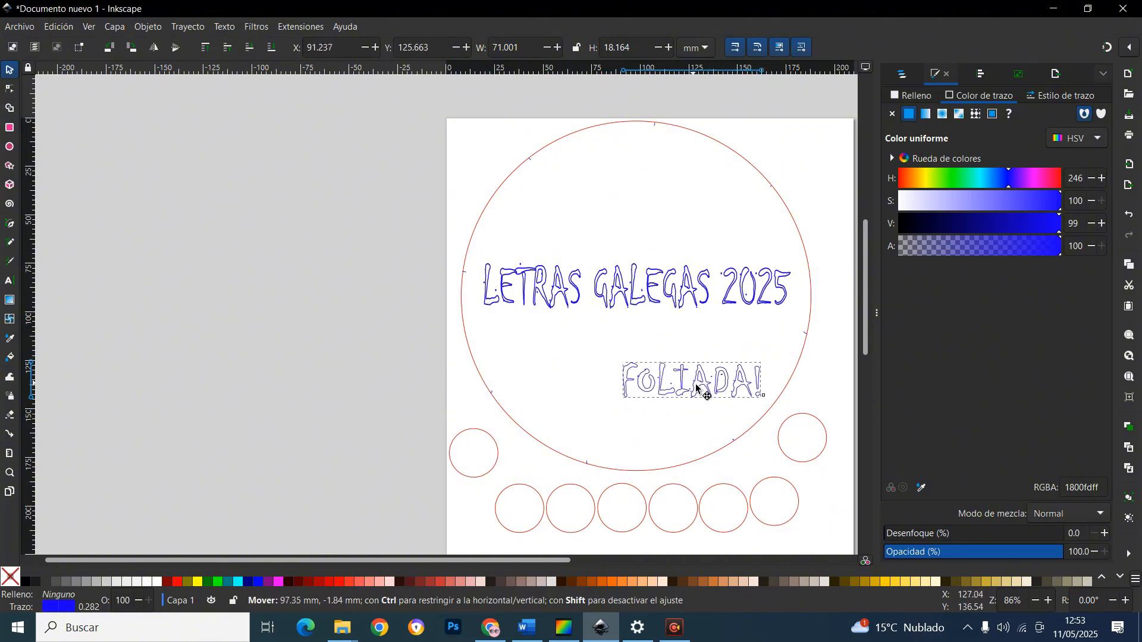
{"action": "left_click", "coordinate": [702, 384]}
{"action": "left_click", "coordinate": [630, 404]}
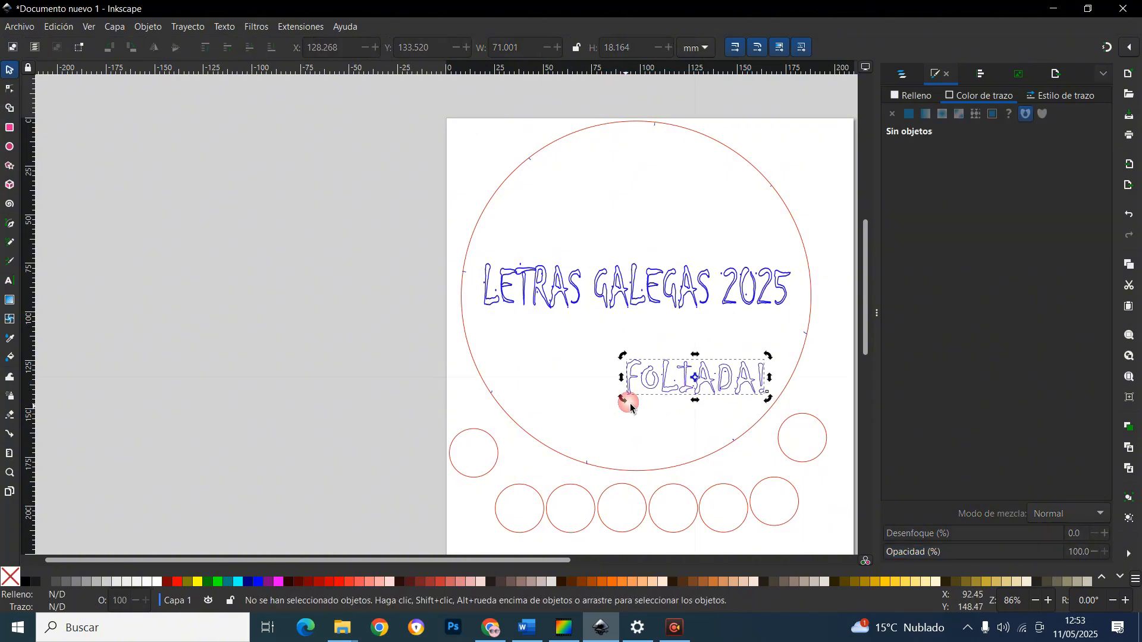
{"action": "left_click", "coordinate": [632, 395]}
{"action": "left_click_drag", "start_coordinate": [630, 400], "coordinate": [660, 398]}
{"action": "left_click", "coordinate": [727, 394]}
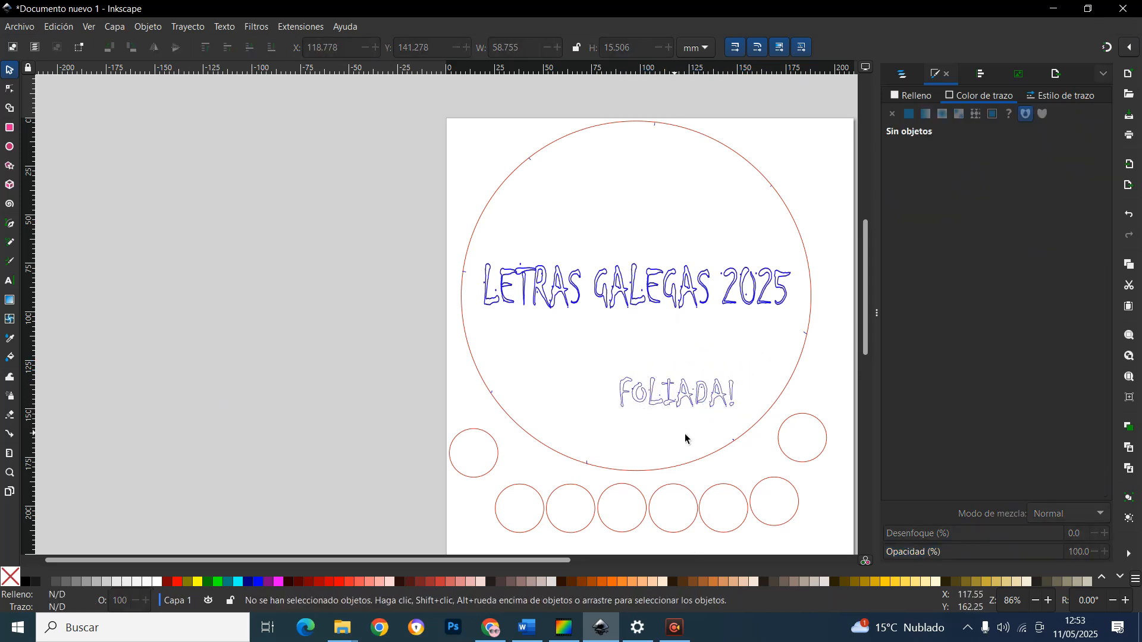
Rotate FOLIADA! so it tilts upward along the circle's lower right edge
{"action": "left_click", "coordinate": [715, 400]}
{"action": "left_click", "coordinate": [723, 396]}
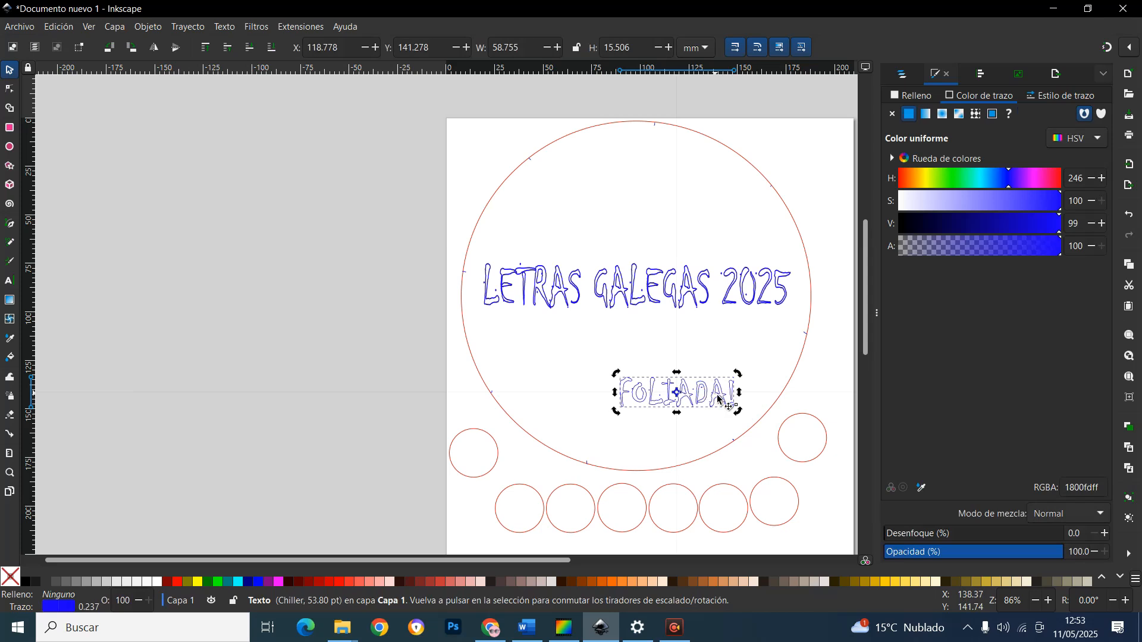
{"action": "left_click", "coordinate": [720, 391]}
{"action": "left_click", "coordinate": [717, 392]}
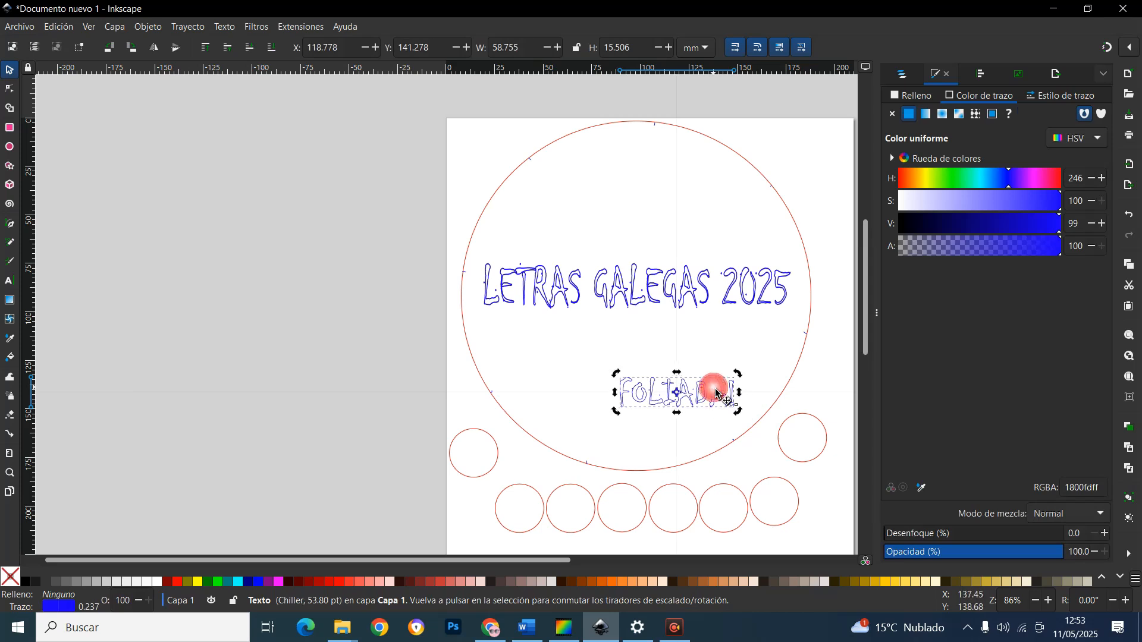
{"action": "left_click", "coordinate": [721, 393]}
{"action": "left_click", "coordinate": [737, 376]}
{"action": "mouse_move", "coordinate": [739, 379]}
{"action": "left_mouse_down"}
{"action": "mouse_move", "coordinate": [749, 364]}
{"action": "mouse_move", "coordinate": [746, 382]}
{"action": "mouse_move", "coordinate": [724, 349]}
{"action": "mouse_move", "coordinate": [732, 377]}
{"action": "mouse_move", "coordinate": [777, 371]}
{"action": "left_mouse_up"}
{"action": "left_click", "coordinate": [712, 399]}
{"action": "left_click", "coordinate": [800, 447]}
{"action": "left_click", "coordinate": [737, 397]}
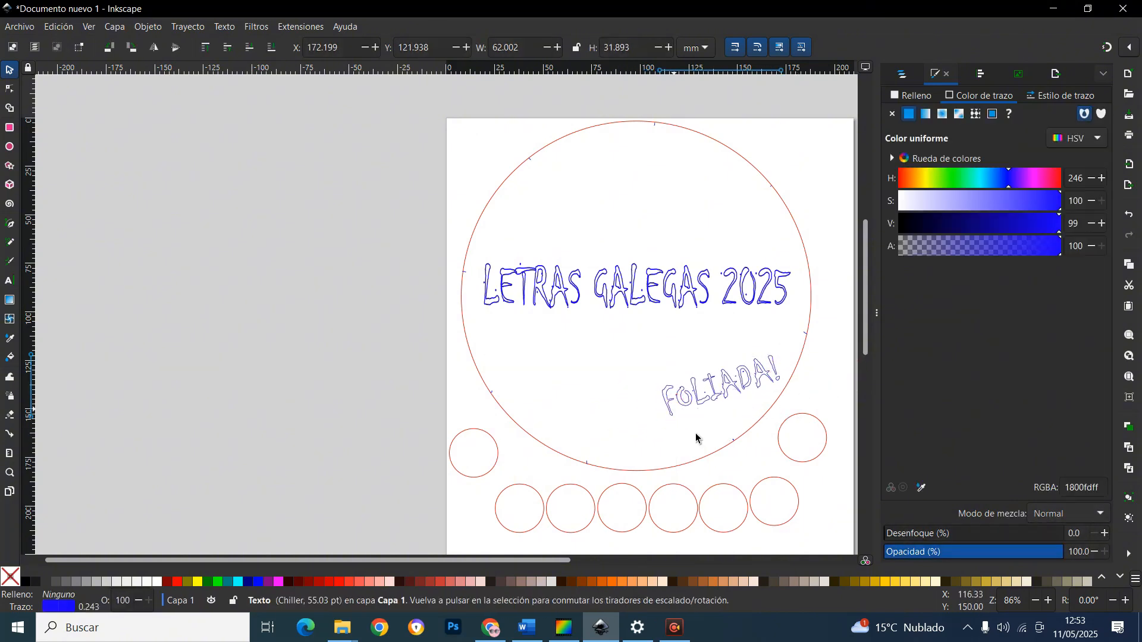
Move the title text slightly upward inside the large circle
{"action": "left_click", "coordinate": [687, 358]}
{"action": "left_click_drag", "start_coordinate": [654, 279], "coordinate": [654, 266]}
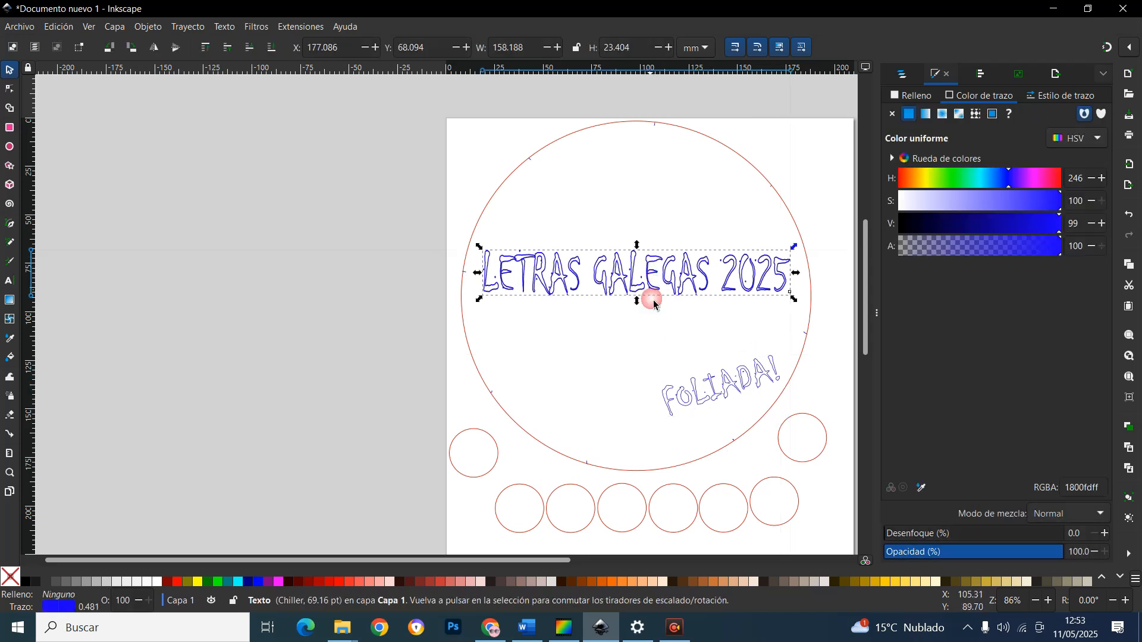
{"action": "left_click", "coordinate": [641, 360]}
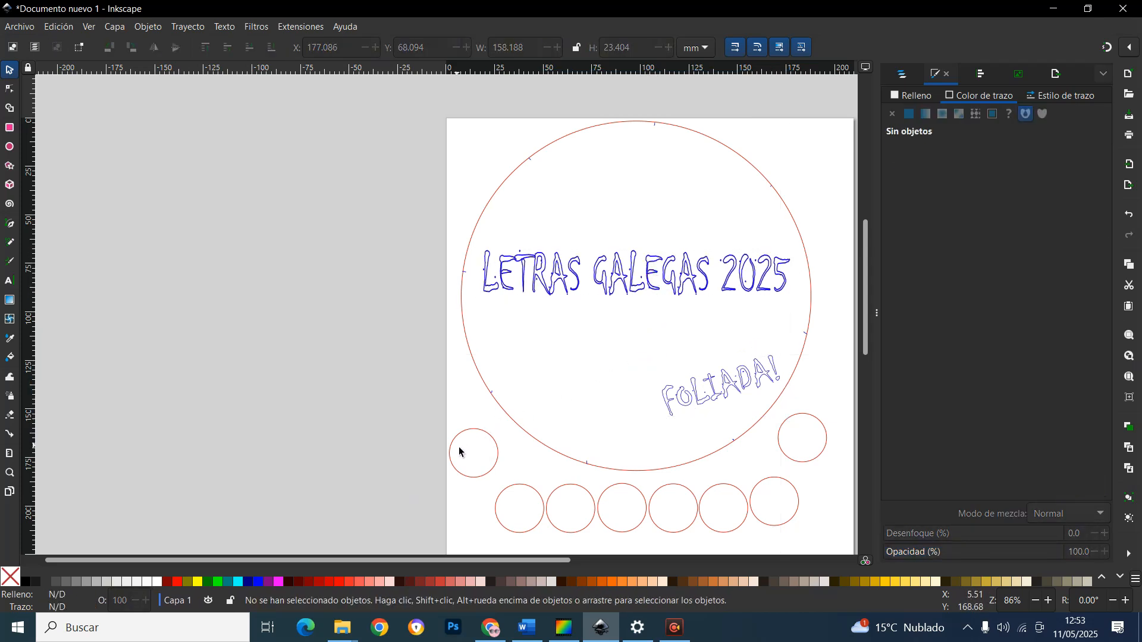
Set up an Inkscape SVG export of the page and choose a different save location instead of replacing bitmap.svg
{"action": "scroll", "coordinate": [505, 494], "scroll_direction": "down", "scroll_amount": 2}
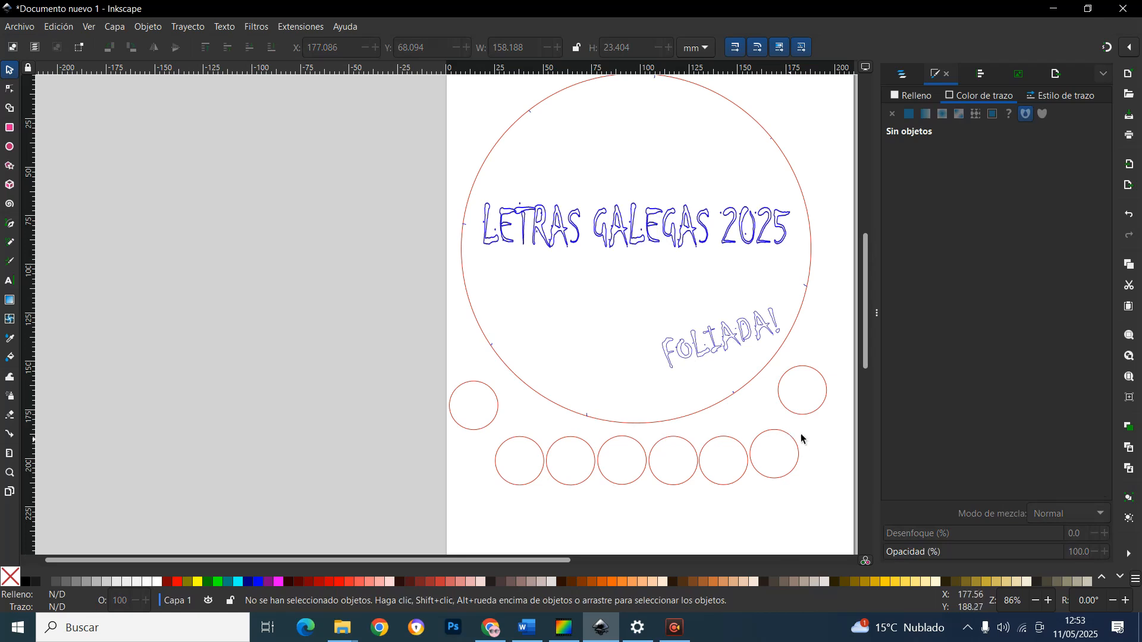
{"action": "scroll", "coordinate": [803, 440], "scroll_direction": "up", "scroll_amount": 4}
{"action": "scroll", "coordinate": [813, 446], "scroll_direction": "down", "scroll_amount": 2}
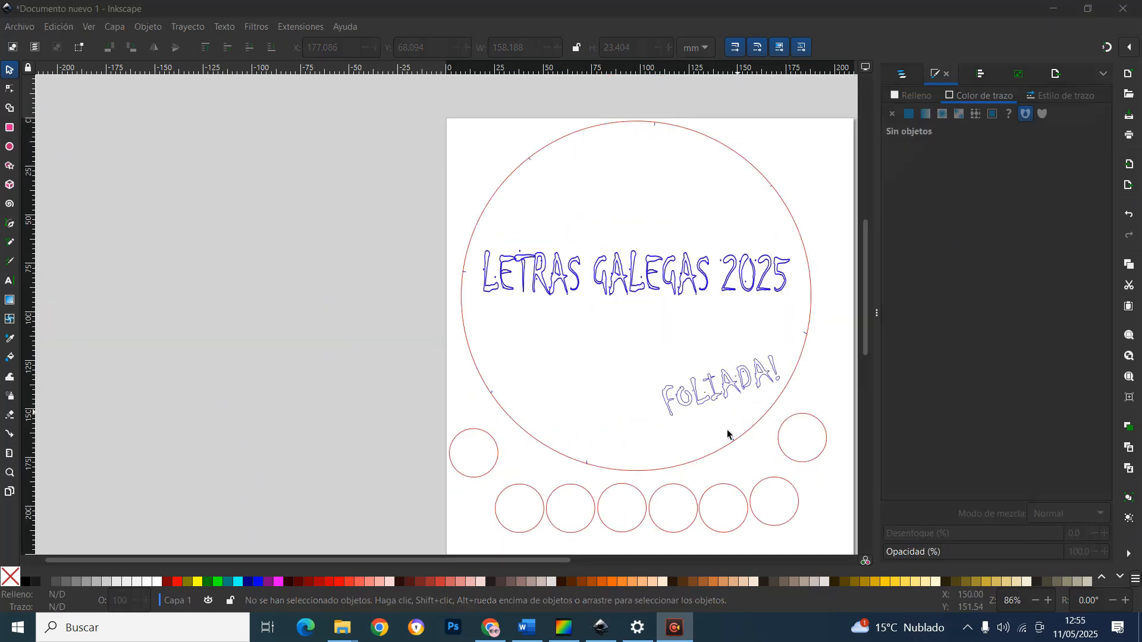
{"action": "left_click_drag", "start_coordinate": [556, 560], "coordinate": [619, 559]}
{"action": "scroll", "coordinate": [613, 537], "scroll_direction": "down", "scroll_amount": 2}
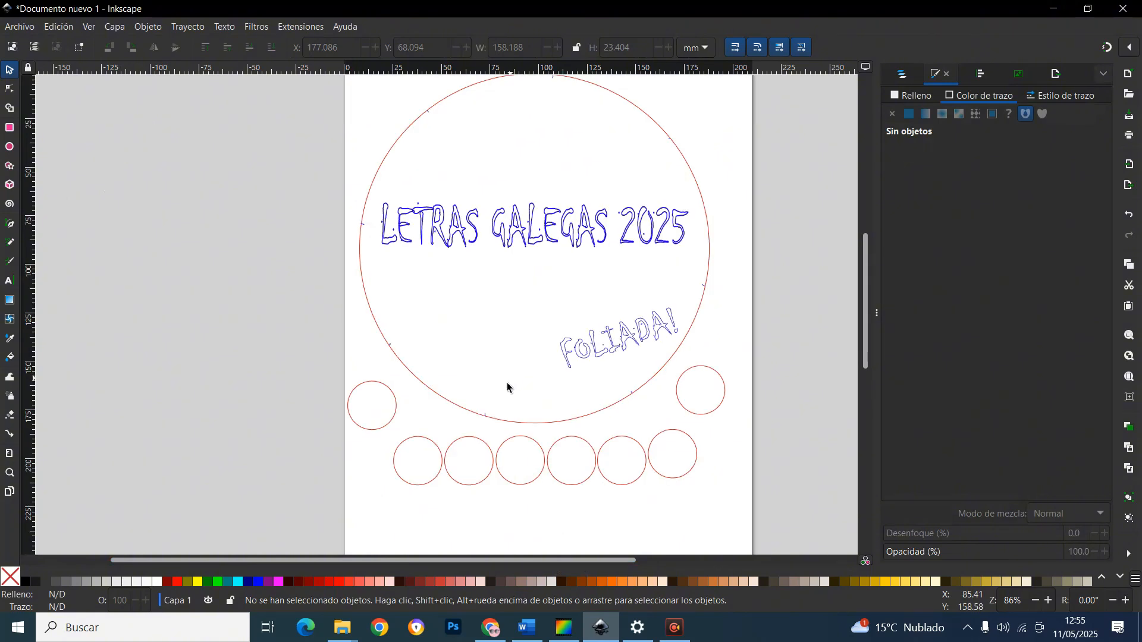
{"action": "left_click", "coordinate": [24, 28]}
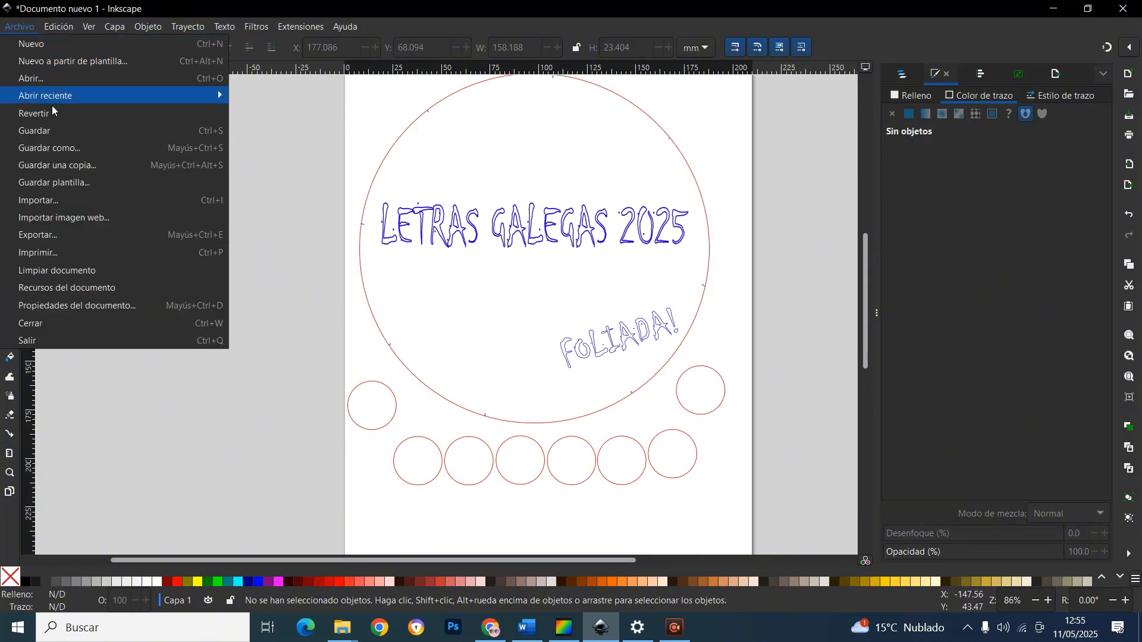
{"action": "left_click", "coordinate": [56, 238]}
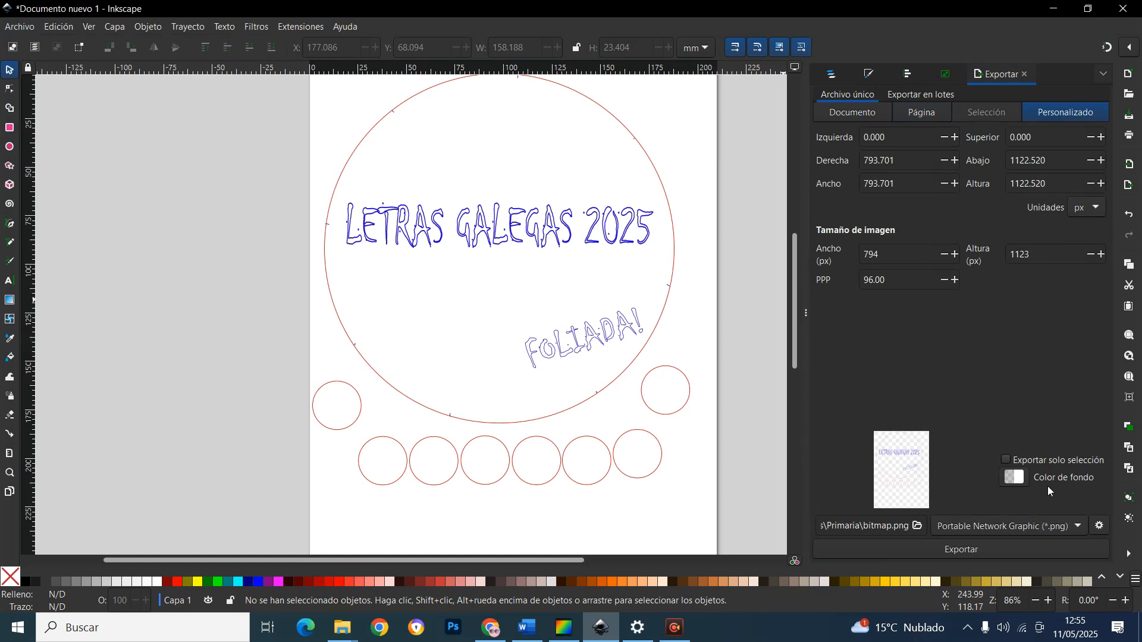
{"action": "left_click", "coordinate": [1047, 528]}
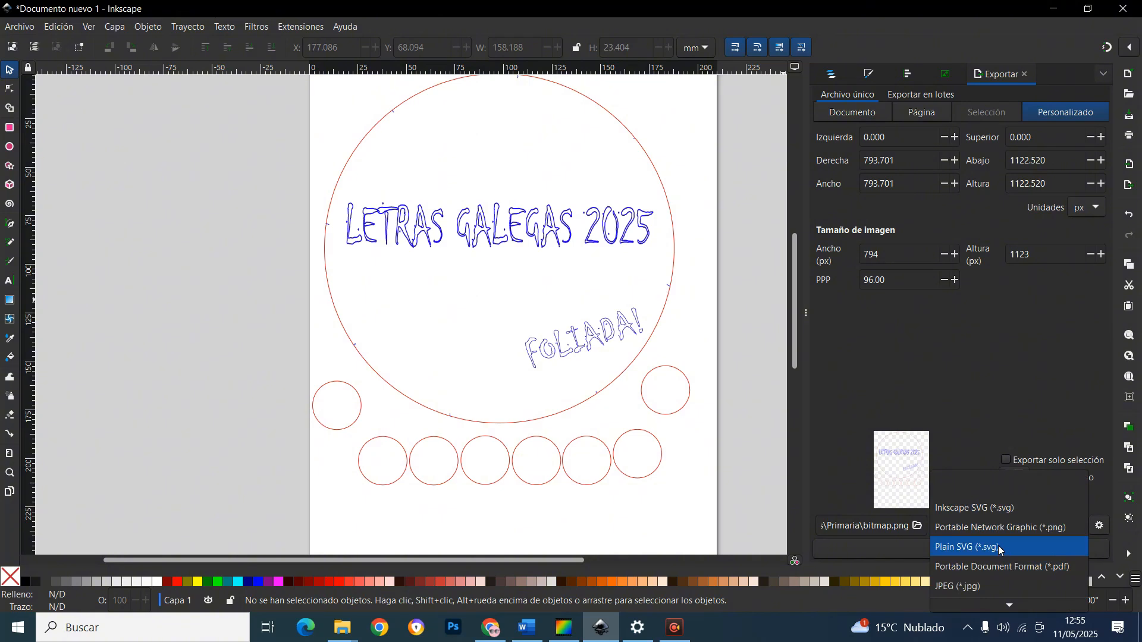
{"action": "left_click", "coordinate": [1006, 510]}
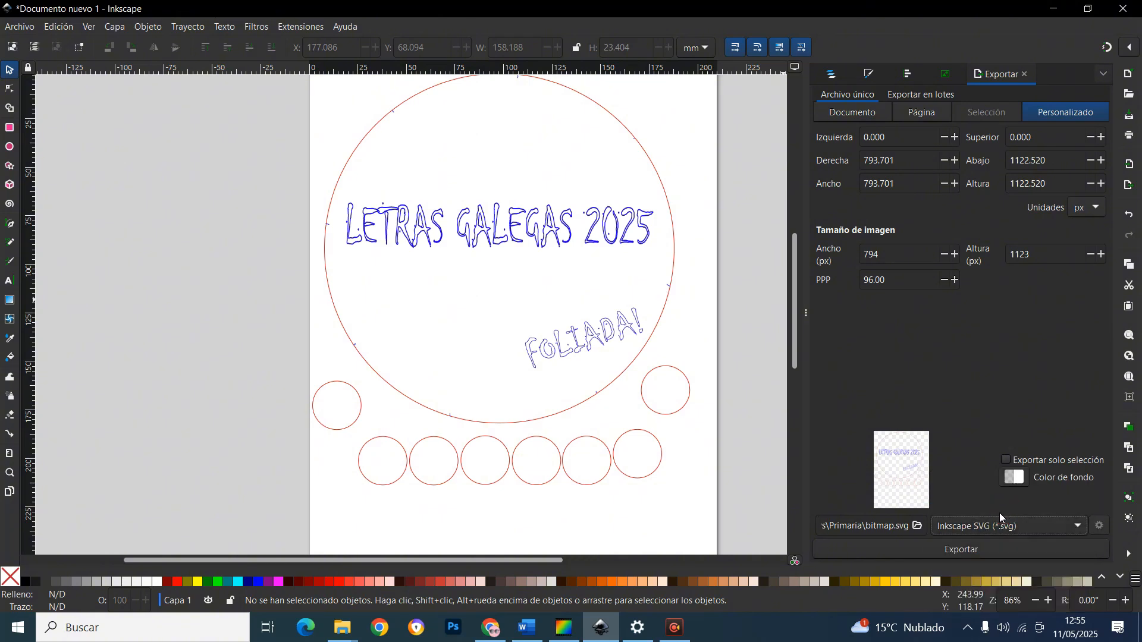
{"action": "left_click", "coordinate": [969, 551]}
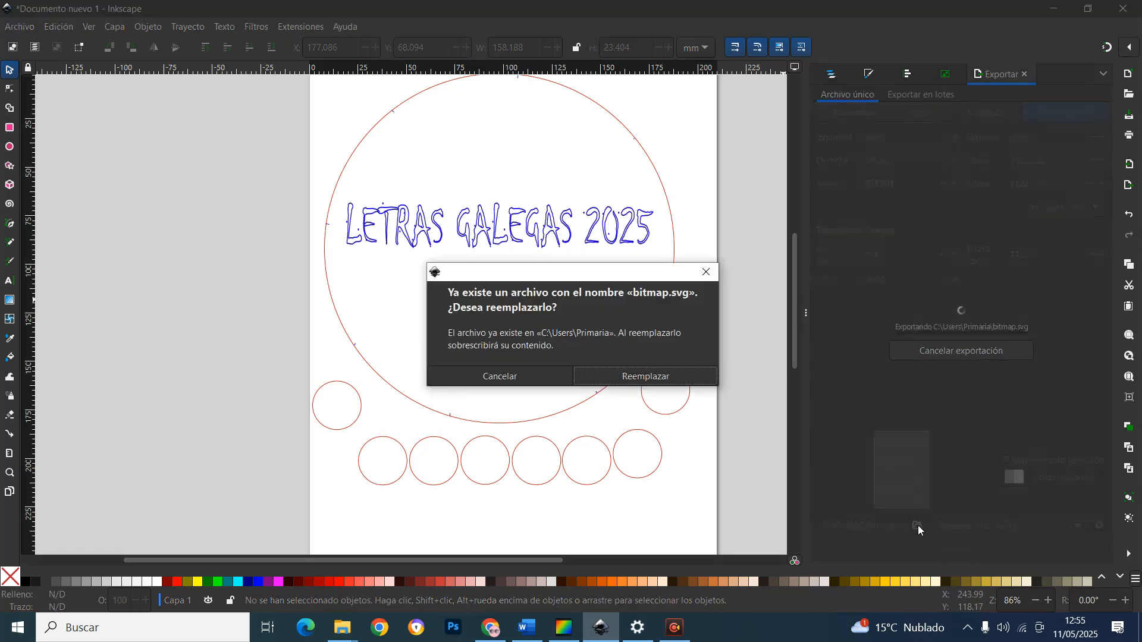
{"action": "left_click", "coordinate": [711, 273]}
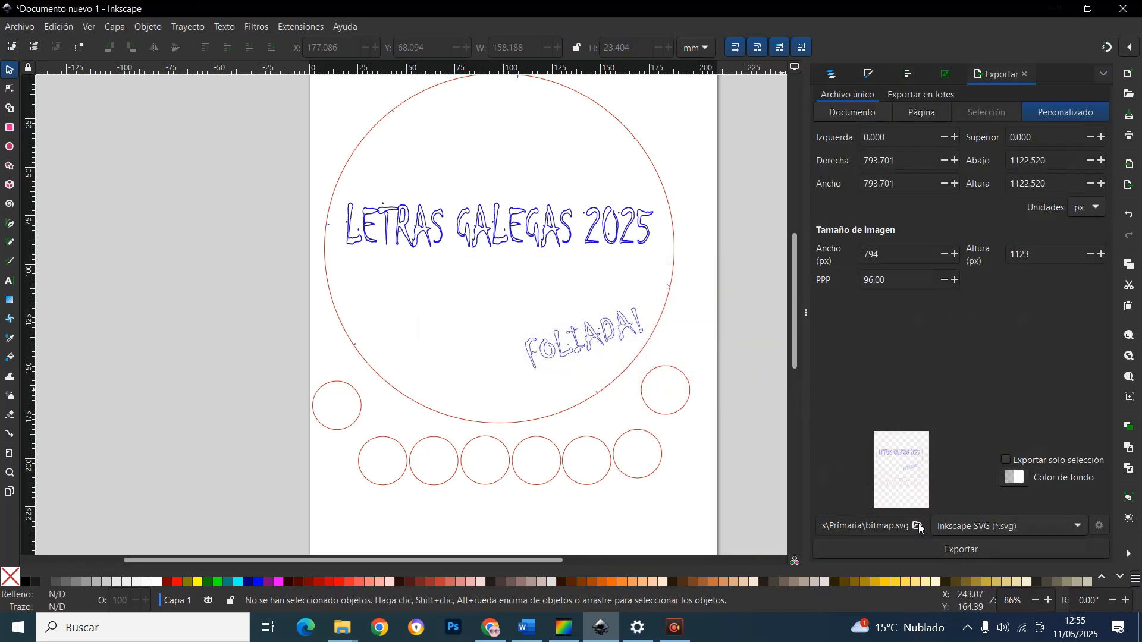
{"action": "left_click", "coordinate": [918, 526]}
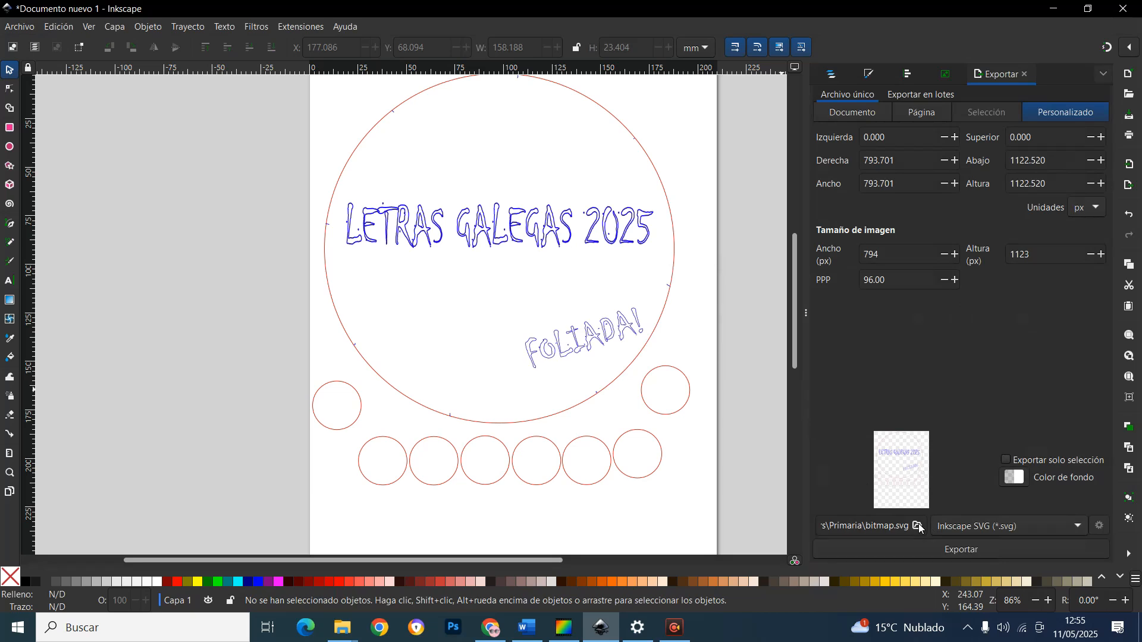